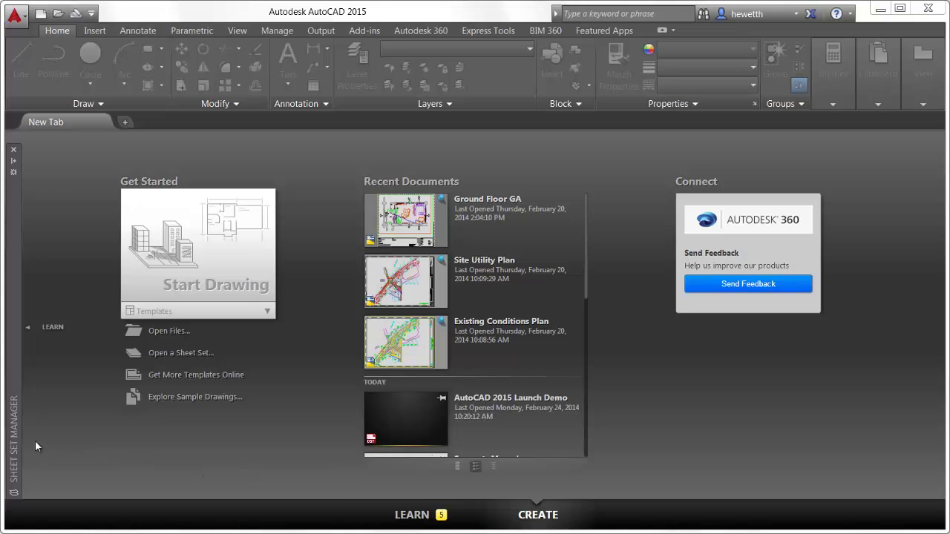
# Open Serpents Mound from the Reality Capture 1 sheet in model space with the 3D Modeling workspace
pyautogui.moveTo(13, 443)
pyautogui.doubleClick(97, 463)
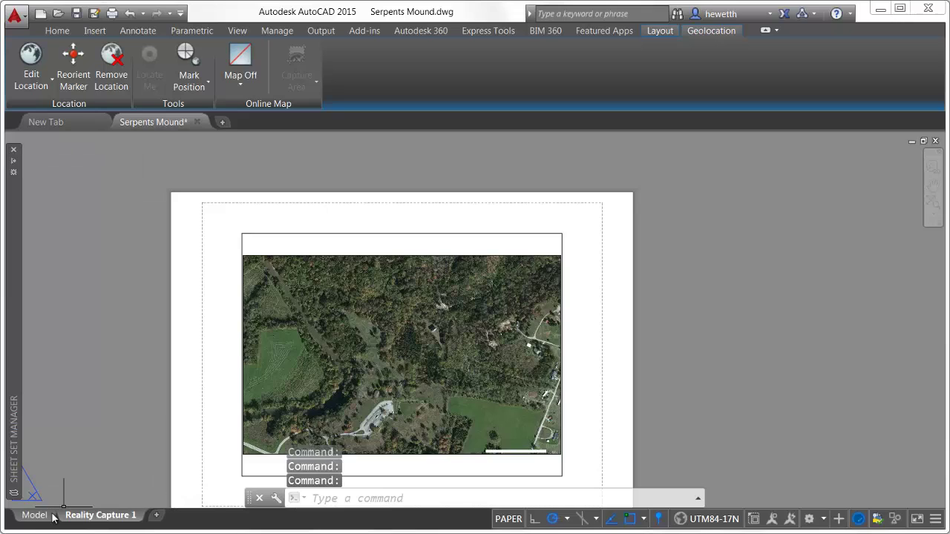
pyautogui.click(37, 516)
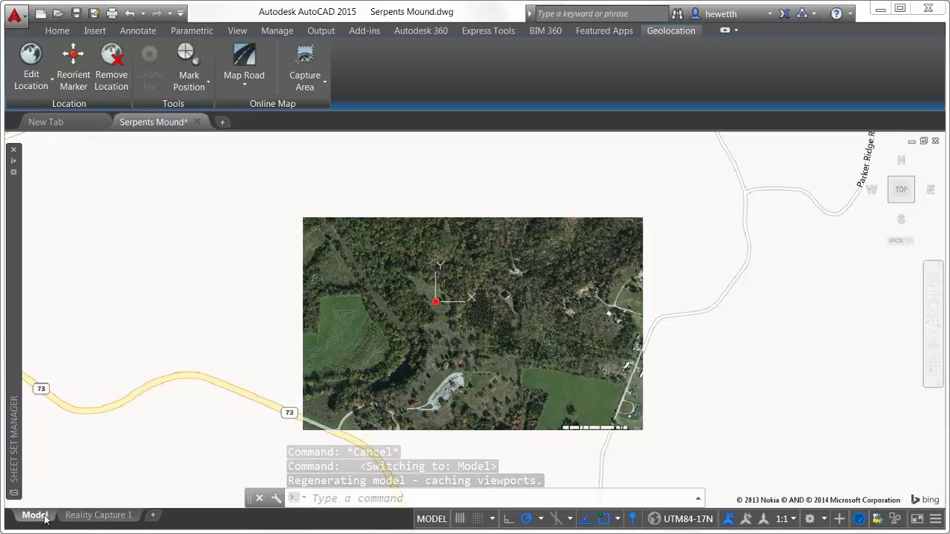
pyautogui.click(810, 519)
pyautogui.click(841, 404)
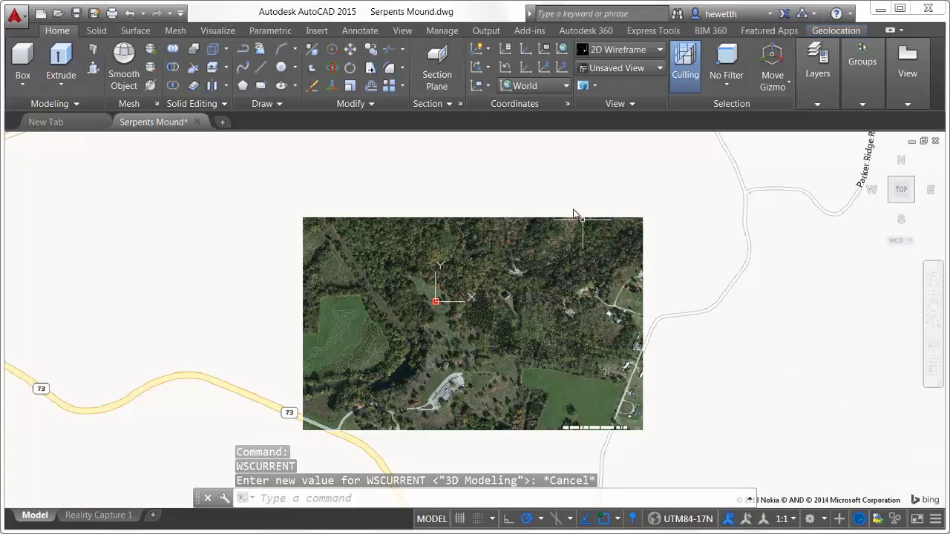
pyautogui.click(324, 32)
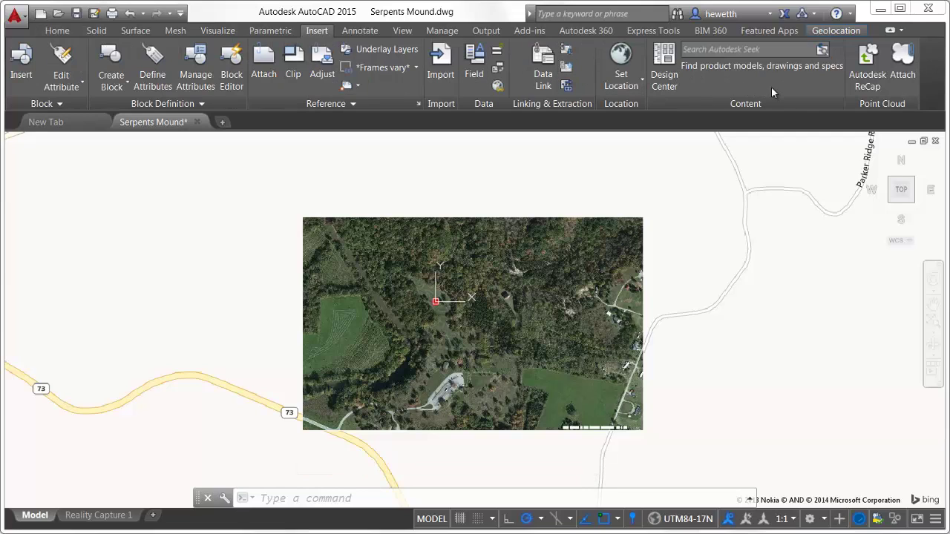
# Attach Serpent Mound Model.rcp as a point cloud using its geographic location
pyautogui.click(902, 82)
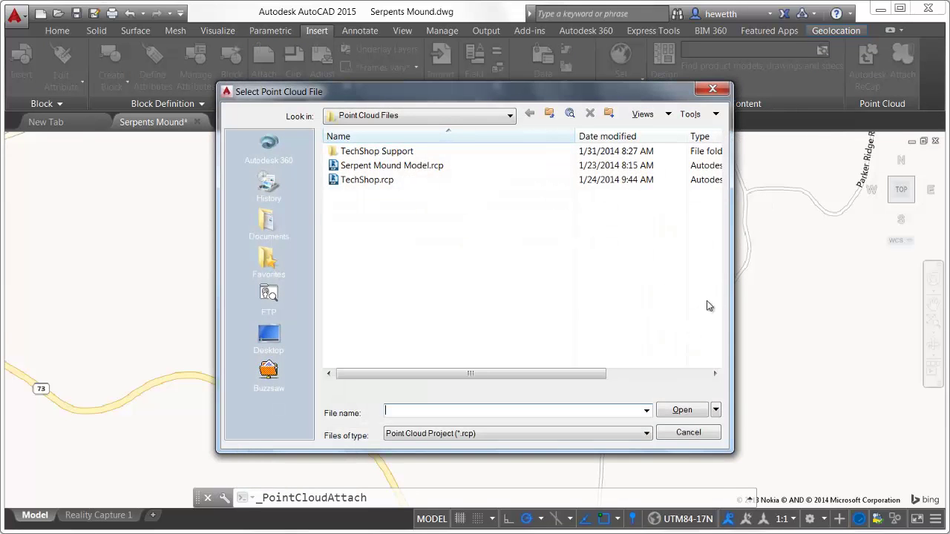
pyautogui.click(645, 435)
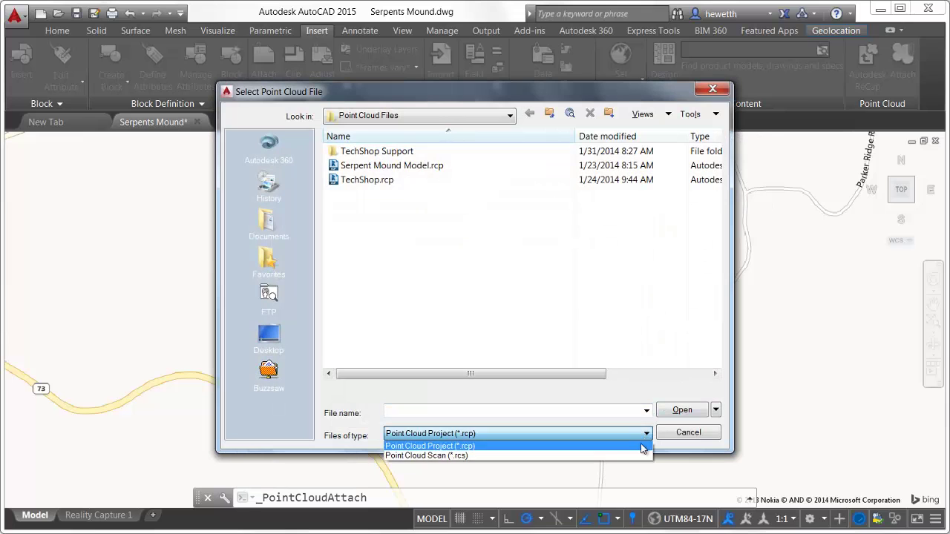
pyautogui.click(645, 436)
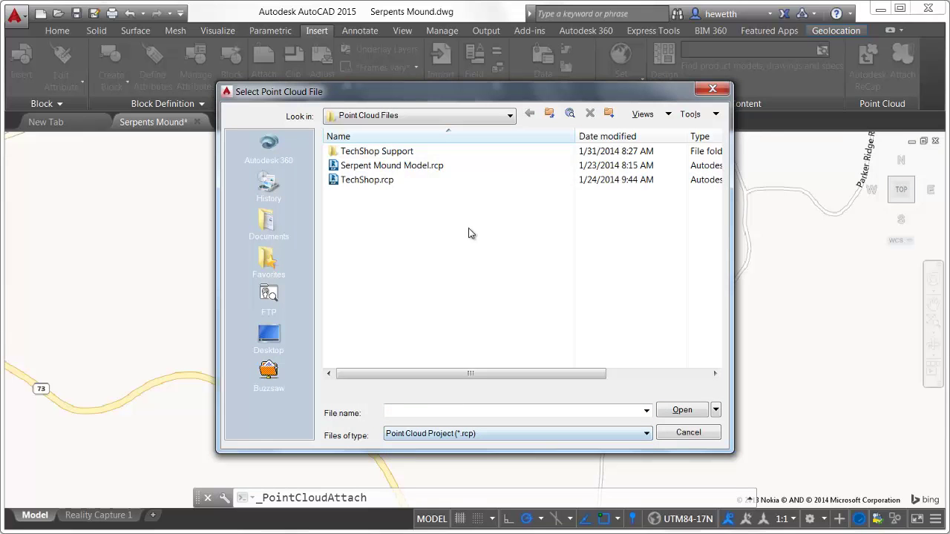
pyautogui.doubleClick(423, 164)
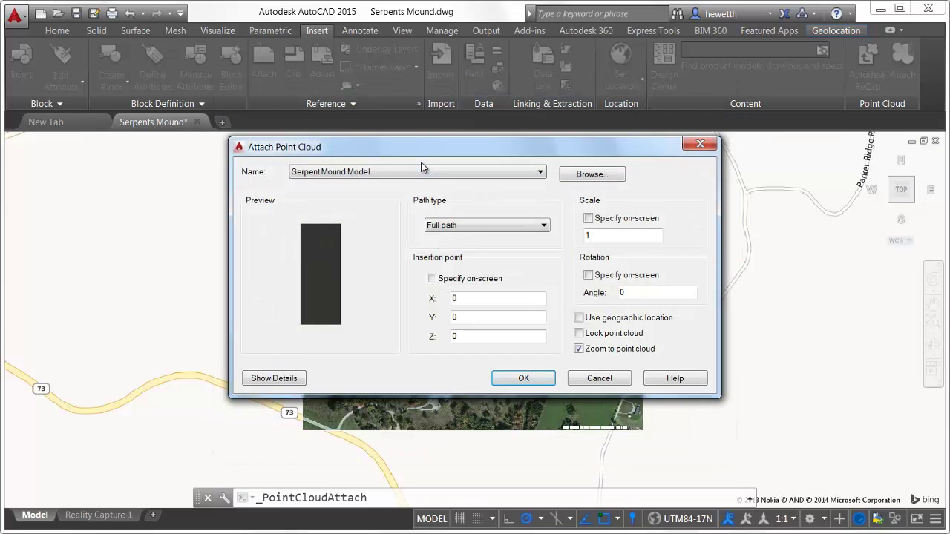
pyautogui.click(579, 318)
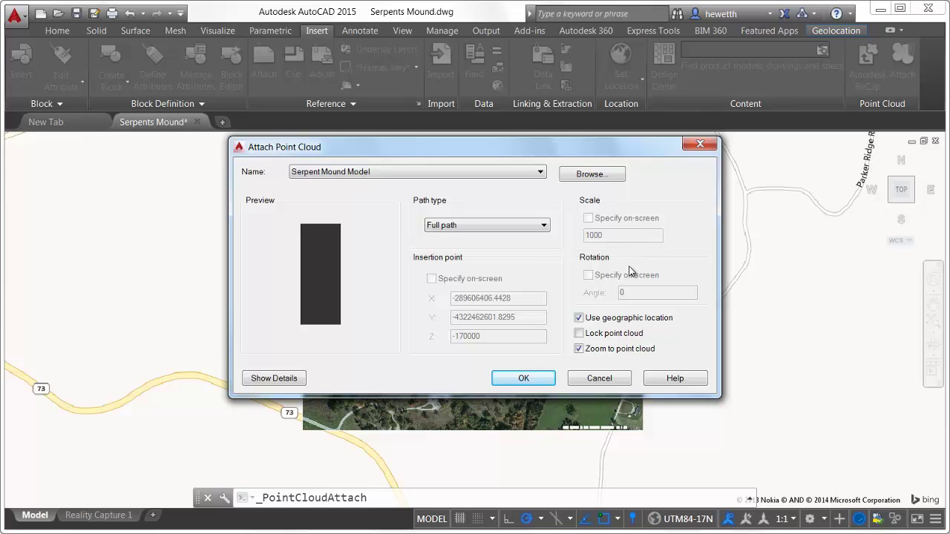
pyautogui.click(524, 379)
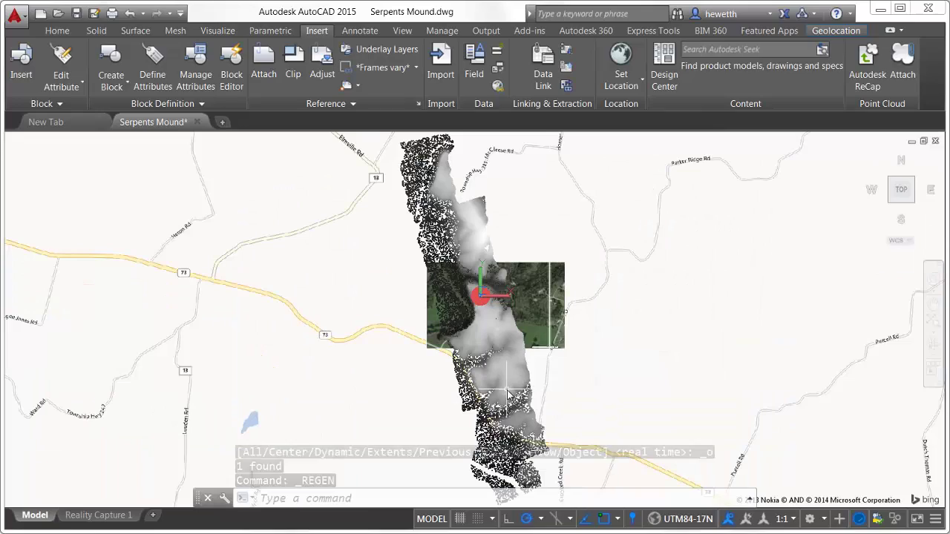
# Select and zoom into the point cloud, switching its colouring from Scan Colors to Elevation
pyautogui.click(508, 385)
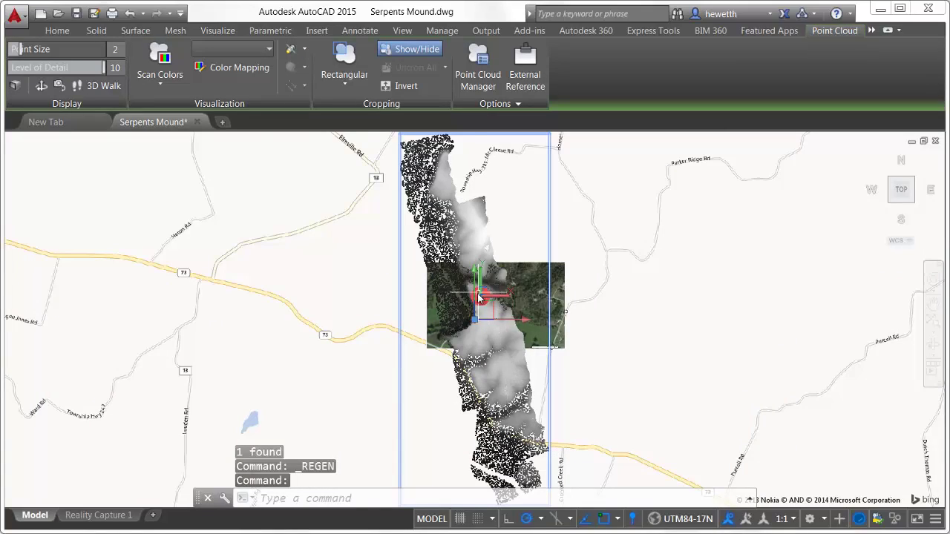
pyautogui.scroll(5, 484, 297)
pyautogui.scroll(6, 486, 296)
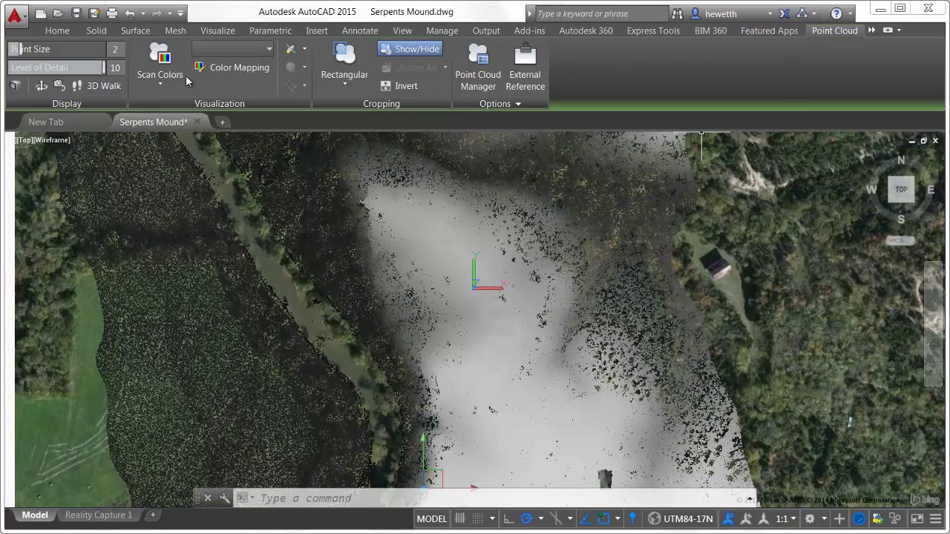
pyautogui.click(163, 78)
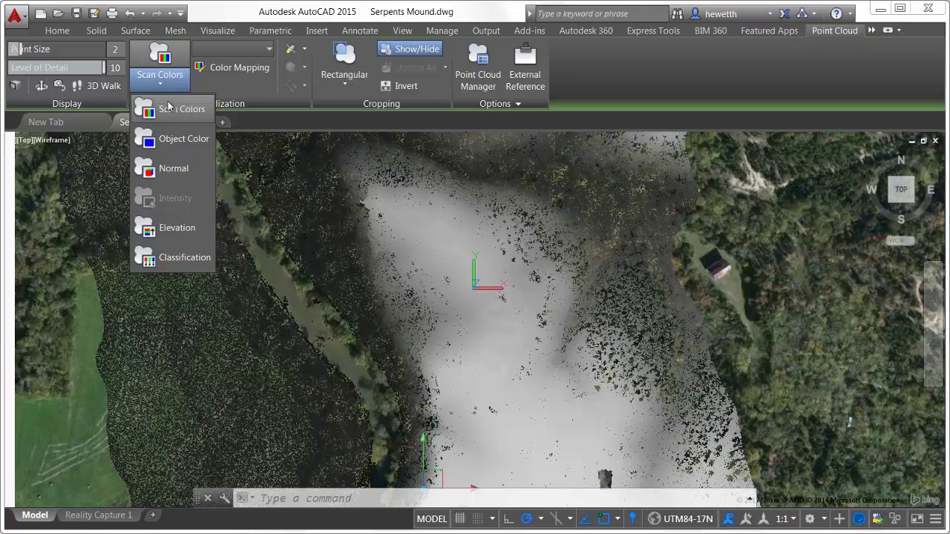
pyautogui.click(177, 228)
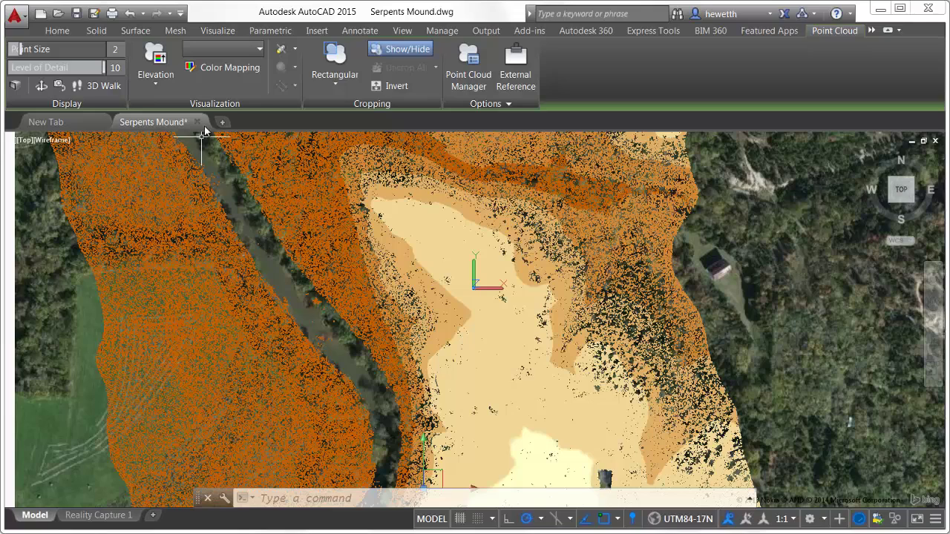
# Display the elevation colour map as a smooth Spectrum gradient
pyautogui.click(212, 69)
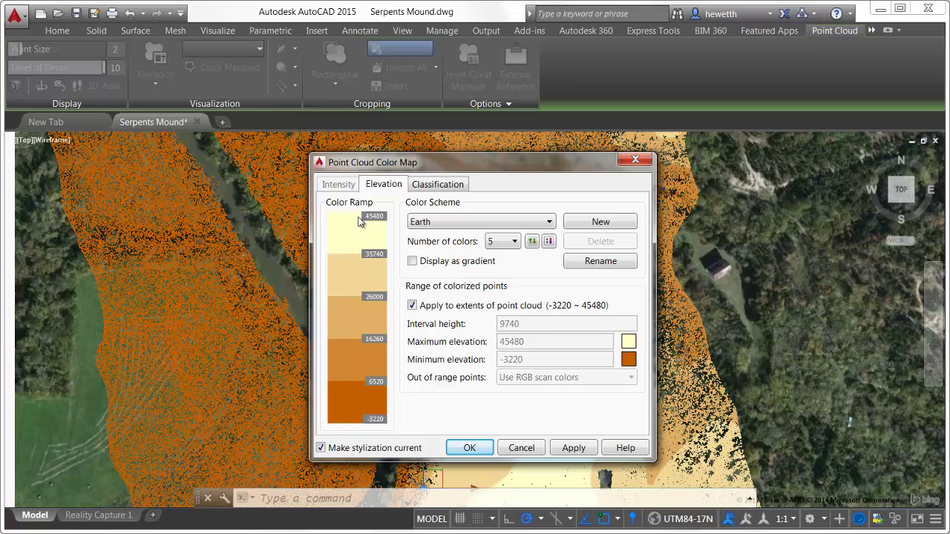
pyautogui.click(412, 262)
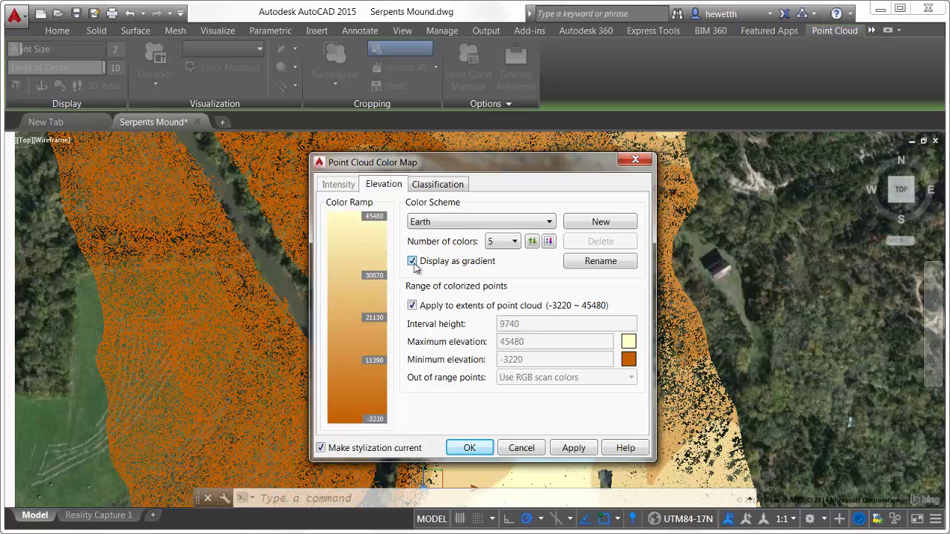
pyautogui.click(457, 229)
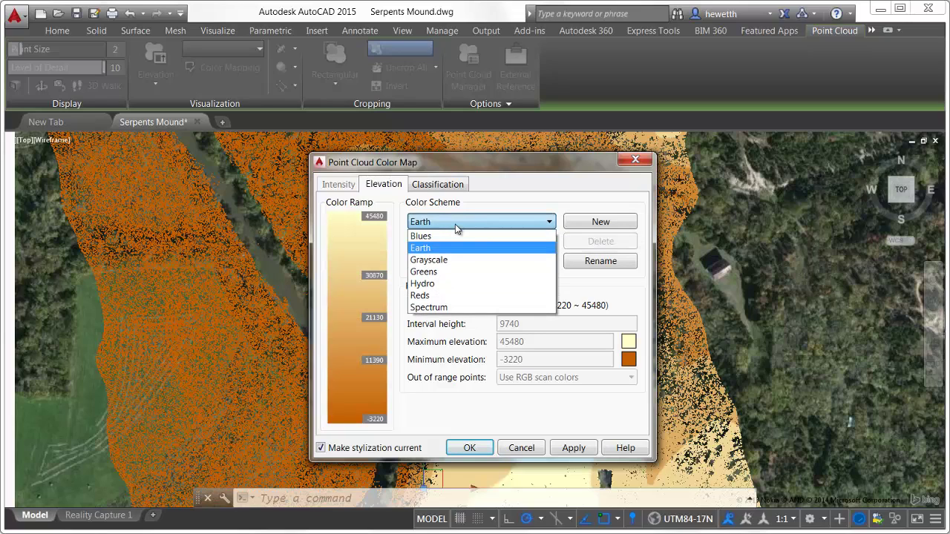
pyautogui.click(445, 307)
pyautogui.moveTo(482, 166); pyautogui.dragTo(228, 166)
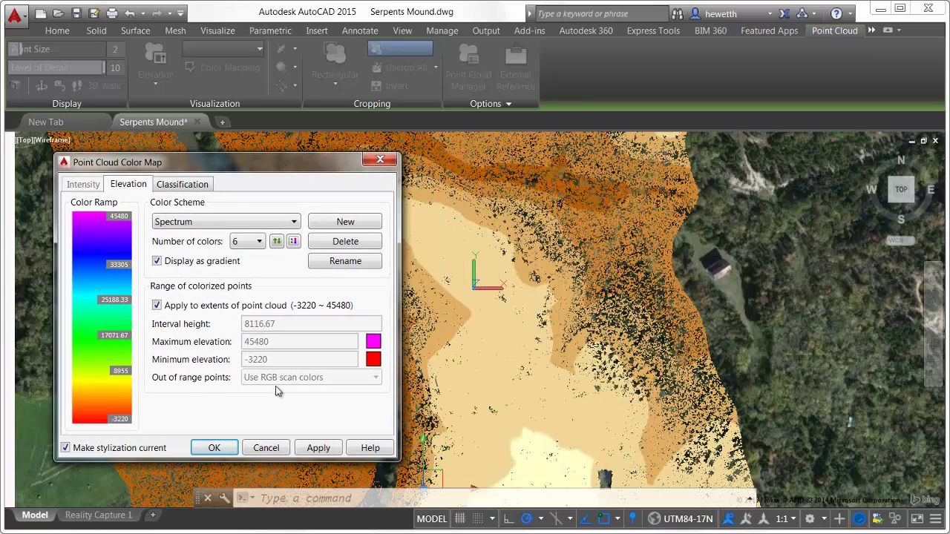
pyautogui.click(319, 449)
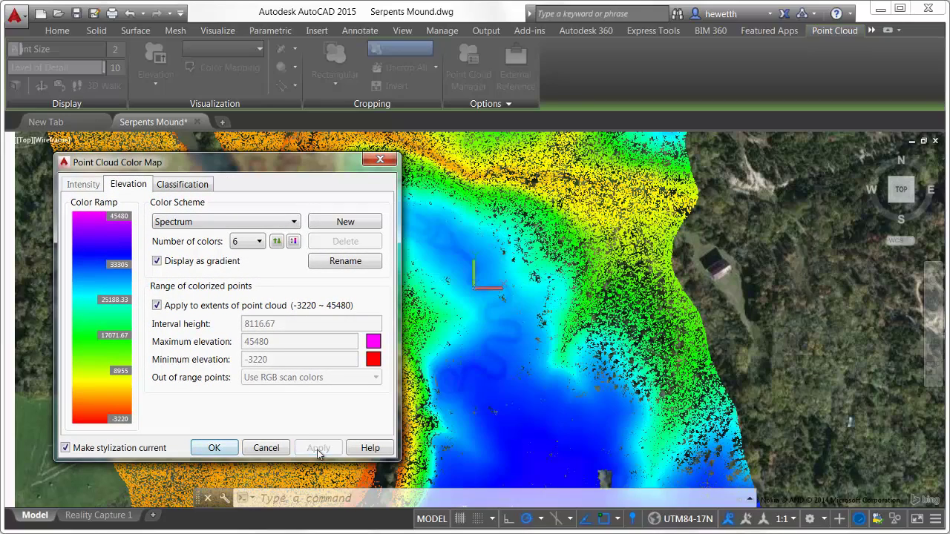
# Limit the colour range to elevations 15000–35000, orbit to inspect, and close the drawing
pyautogui.click(157, 306)
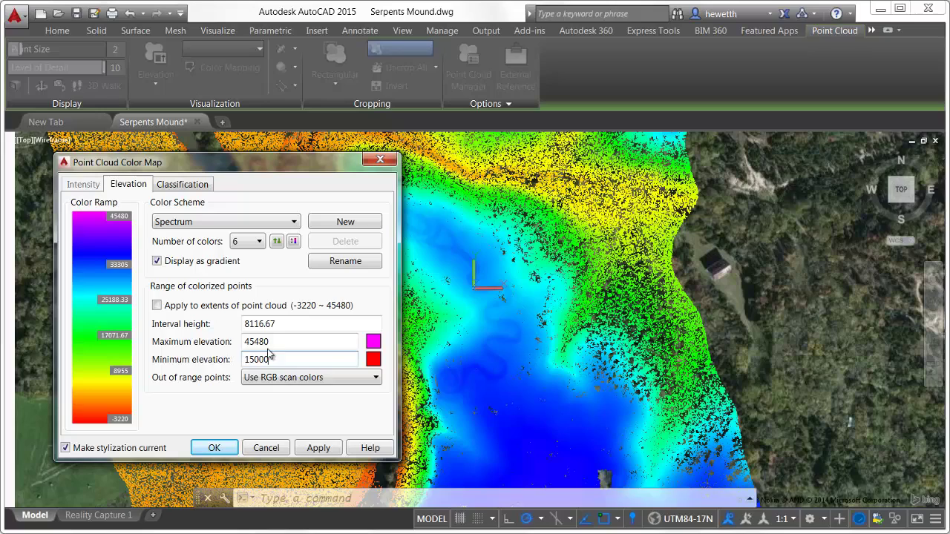
pyautogui.hotkey('shift', 'Tab')
pyautogui.write('3')
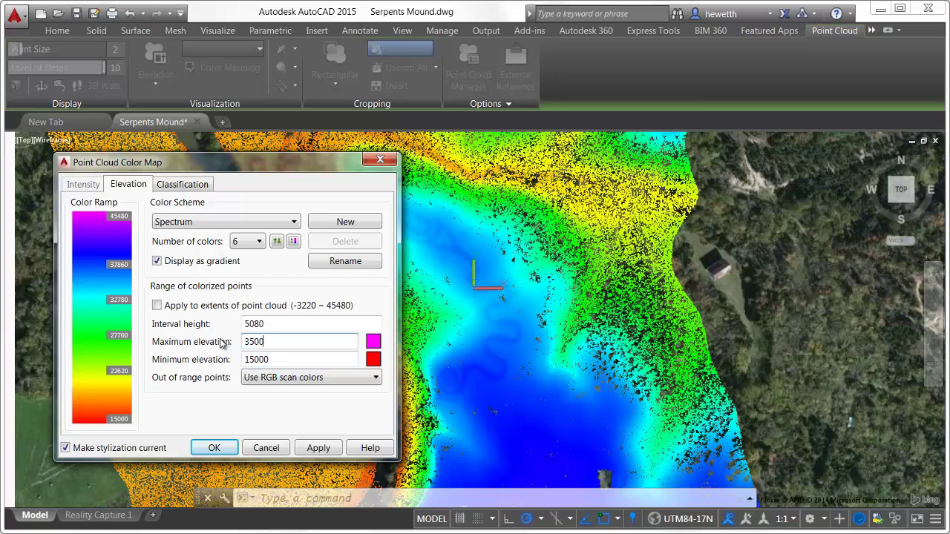
pyautogui.write('5000')
pyautogui.click(310, 446)
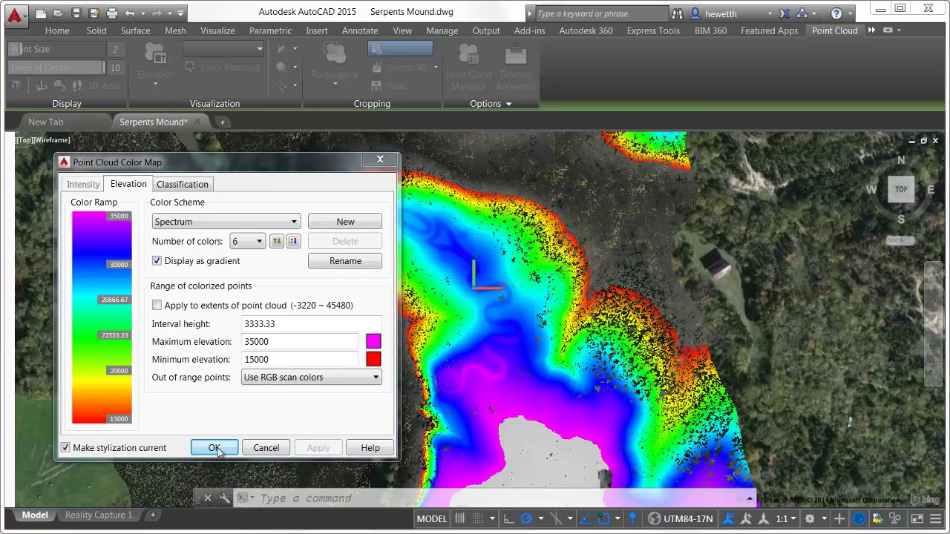
pyautogui.click(214, 448)
pyautogui.keyDown('shift'); pyautogui.moveTo(374, 409); pyautogui.dragTo(326, 305, button='middle'); pyautogui.keyUp('shift')
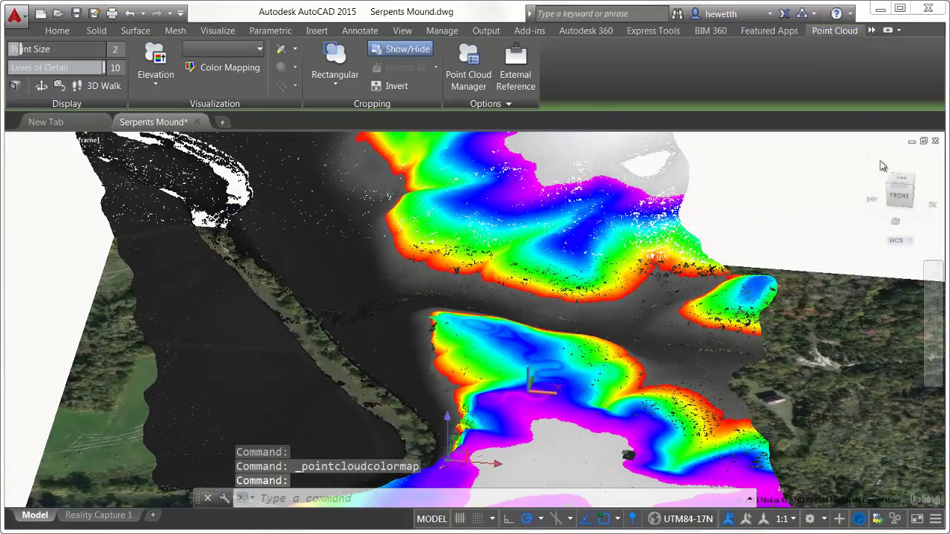
pyautogui.click(935, 142)
# Open Tech Shop Model from the Reality Capture 2 sheet in model space and select its point cloud
pyautogui.click(528, 312)
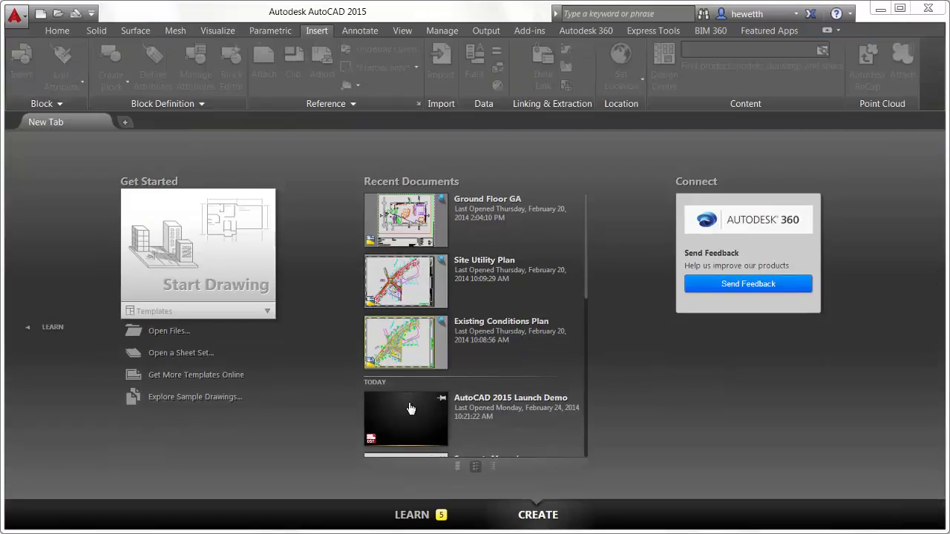
pyautogui.doubleClick(99, 477)
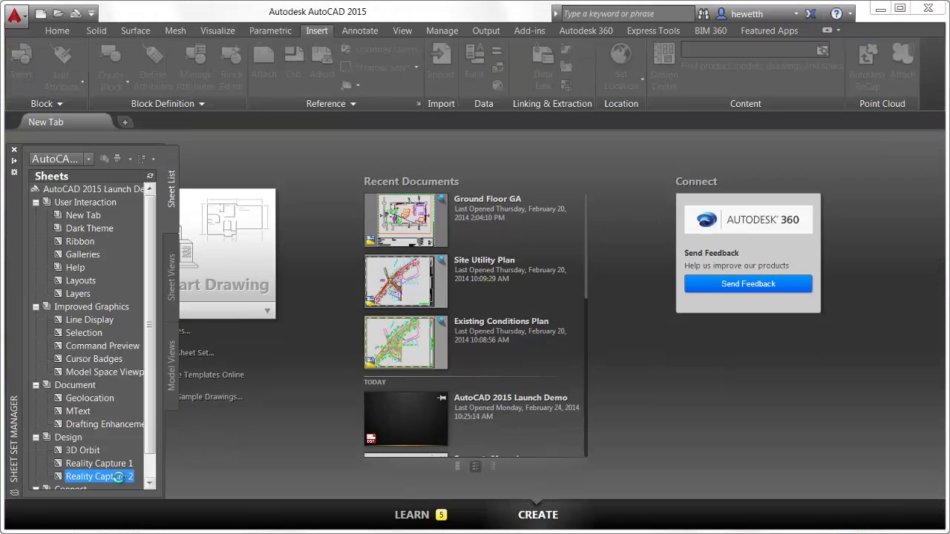
pyautogui.click(41, 515)
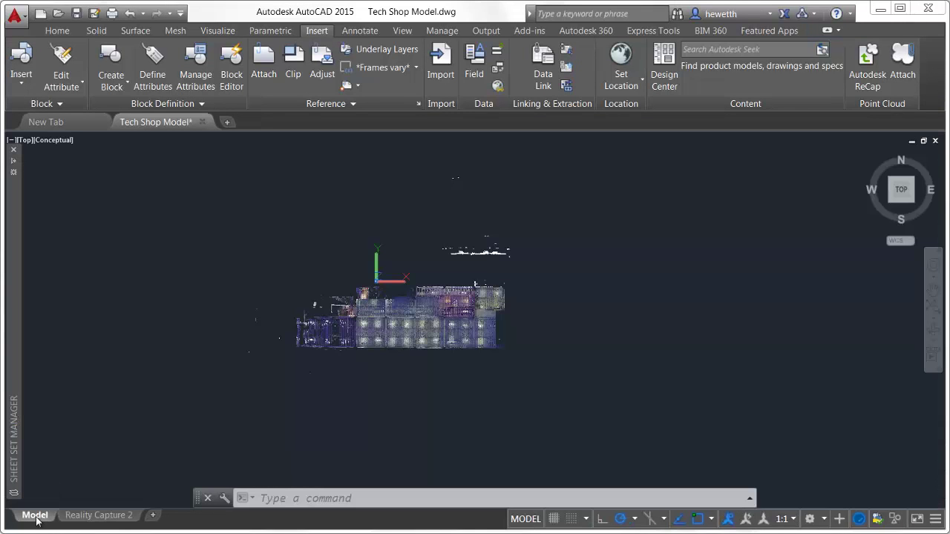
pyautogui.scroll(2, 376, 332)
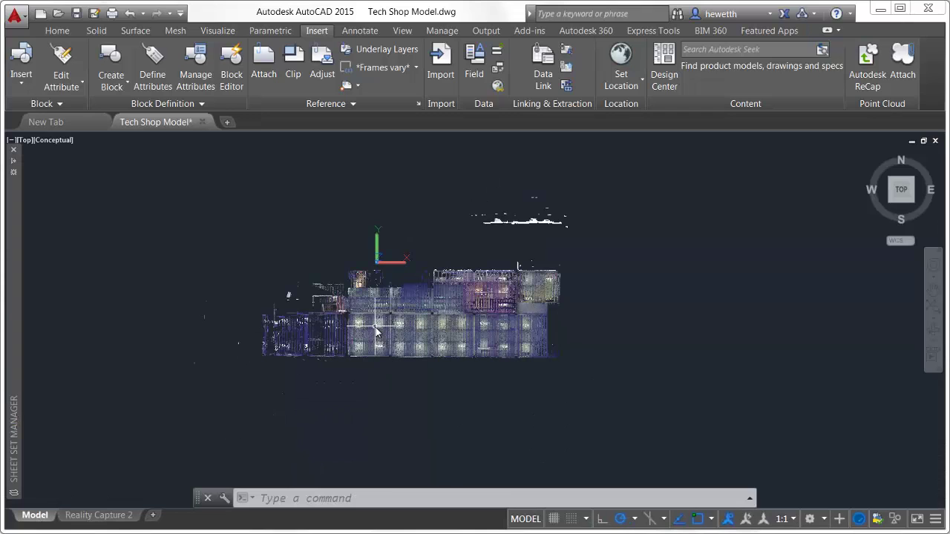
pyautogui.click(376, 331)
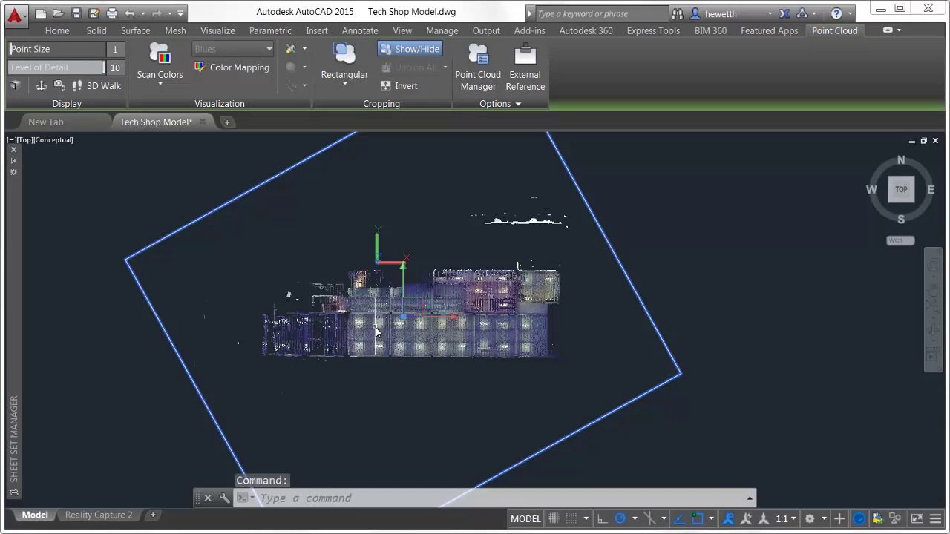
# In Point Cloud Manager, hide scans techshop_002 and techshop_004 through techshop_009
pyautogui.click(497, 71)
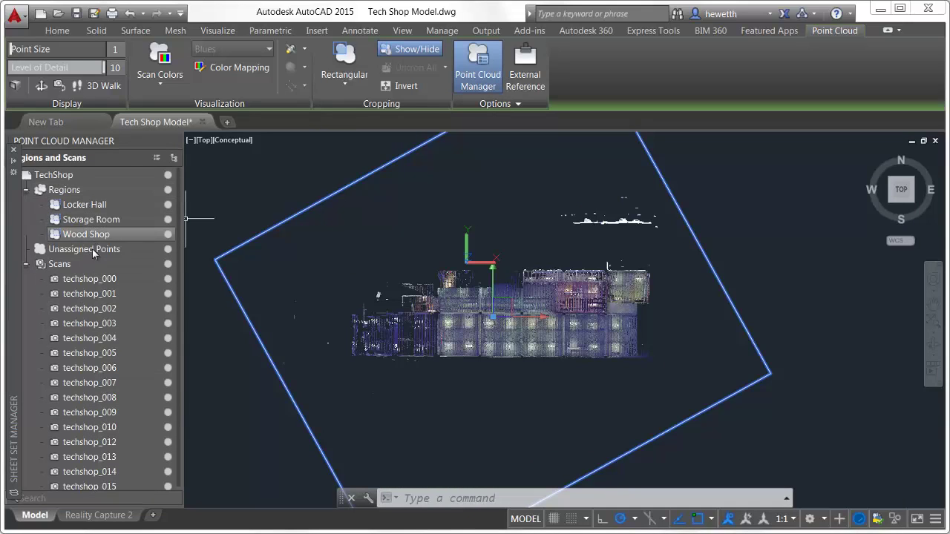
pyautogui.click(168, 308)
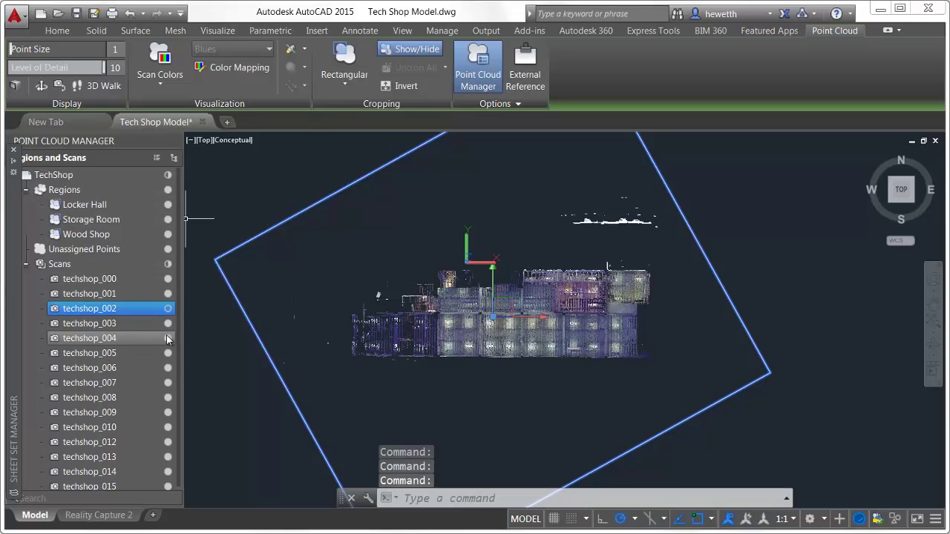
pyautogui.click(166, 336)
pyautogui.click(168, 353)
pyautogui.click(168, 368)
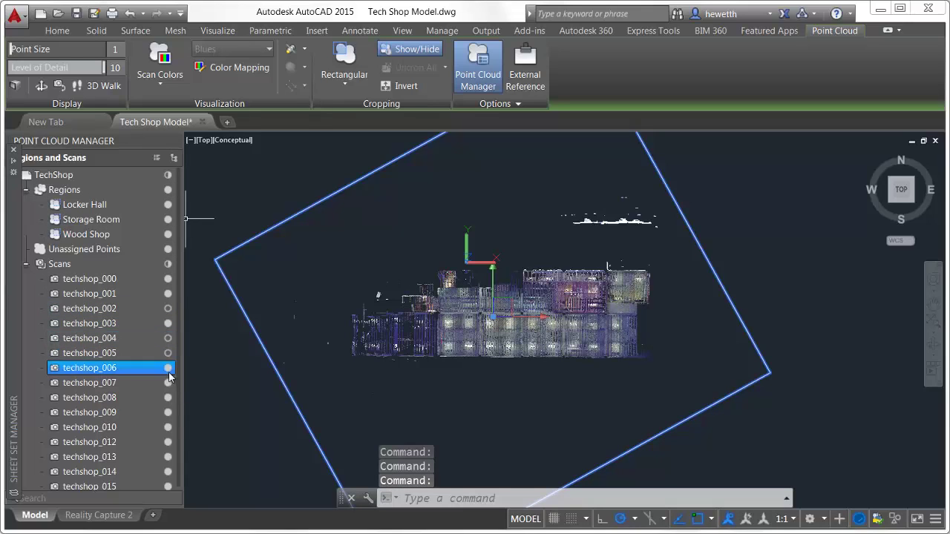
pyautogui.click(167, 383)
pyautogui.click(169, 397)
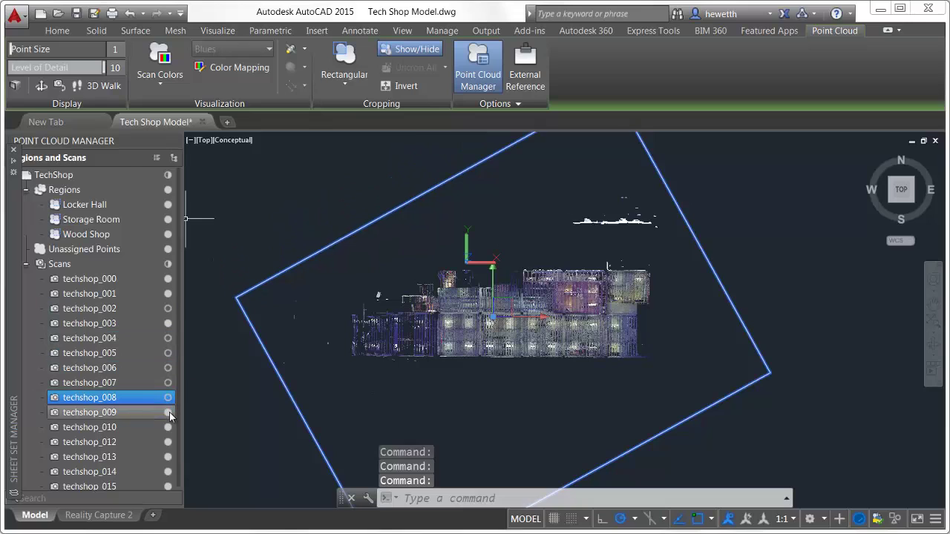
pyautogui.click(169, 412)
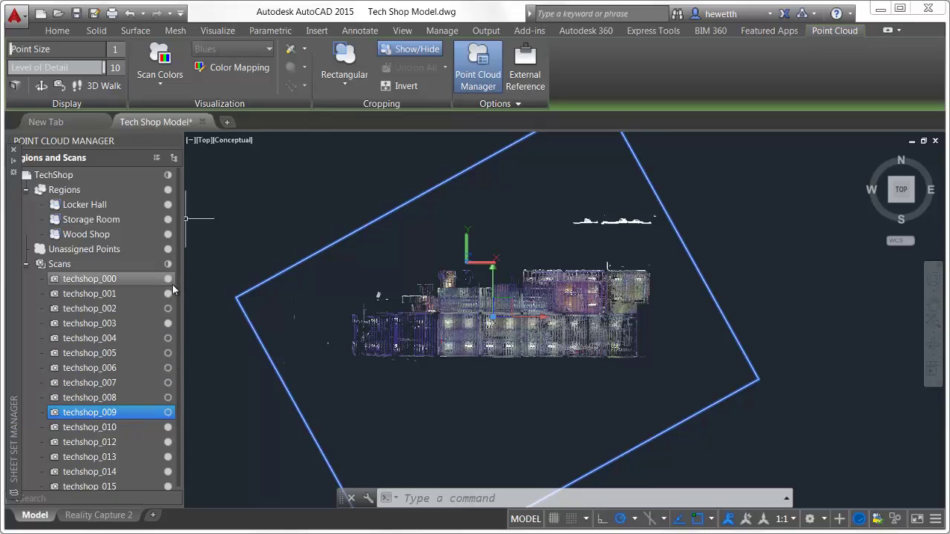
# Hide and reshow all scans, then view and walk forward from scan techshop_006
pyautogui.click(168, 264)
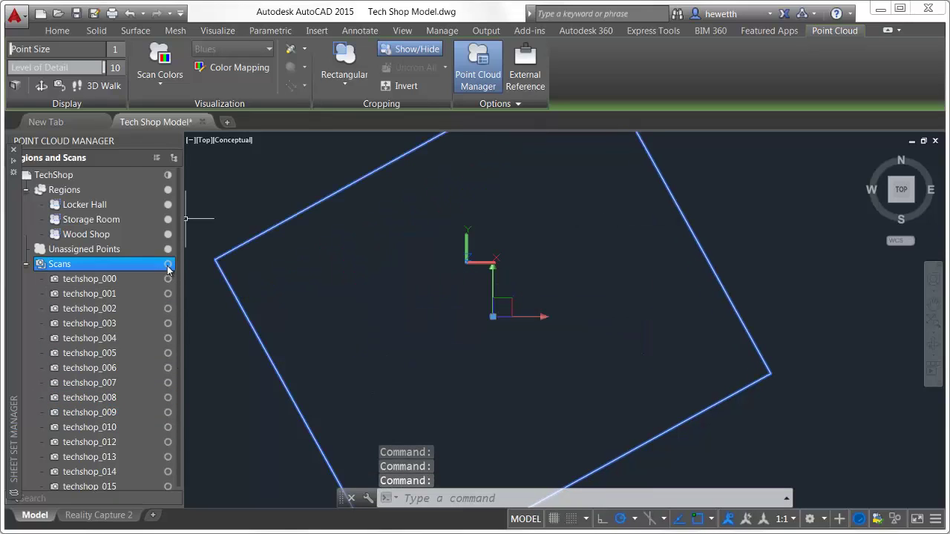
pyautogui.click(168, 265)
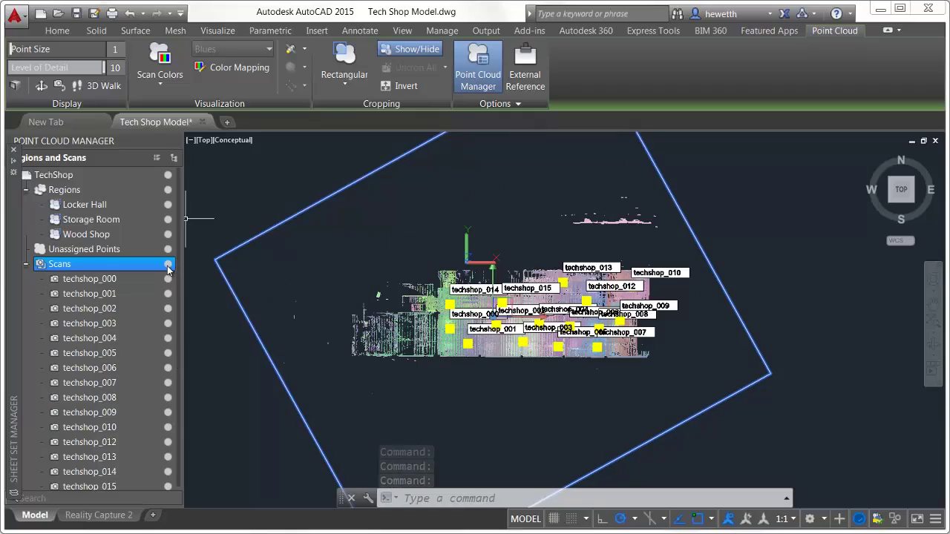
pyautogui.doubleClick(125, 367)
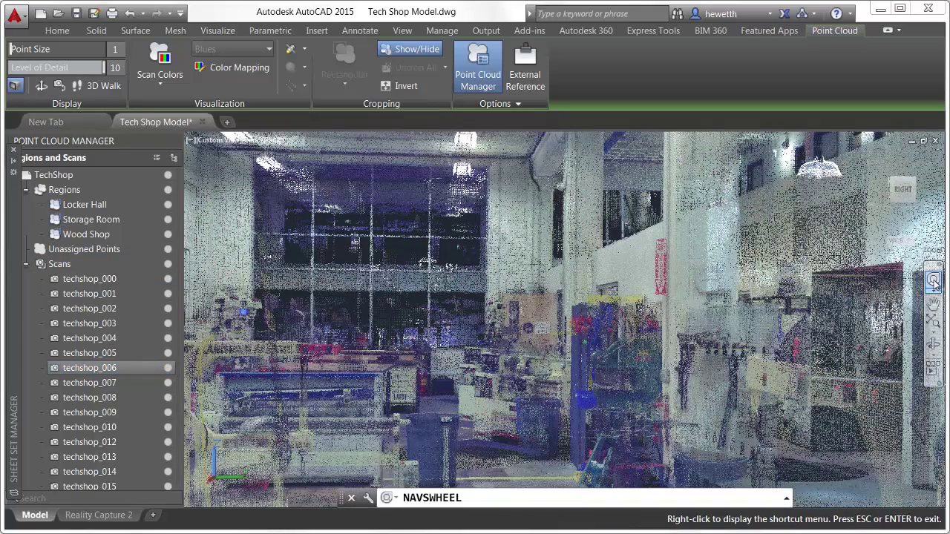
pyautogui.moveTo(596, 409); pyautogui.dragTo(512, 397)
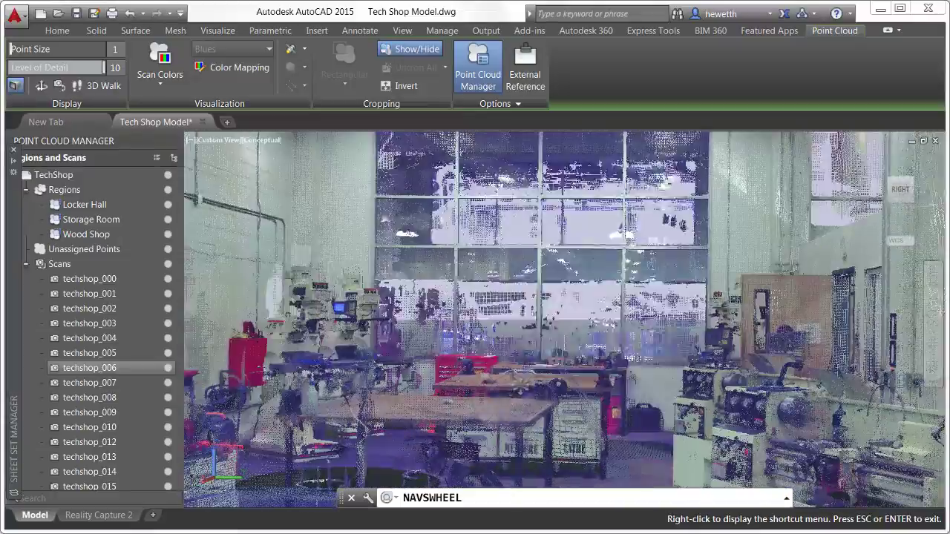
# Close the navigation wheel and return to a plan view with PLAN
pyautogui.rightClick(512, 397)
pyautogui.click(557, 379)
pyautogui.write('plan')
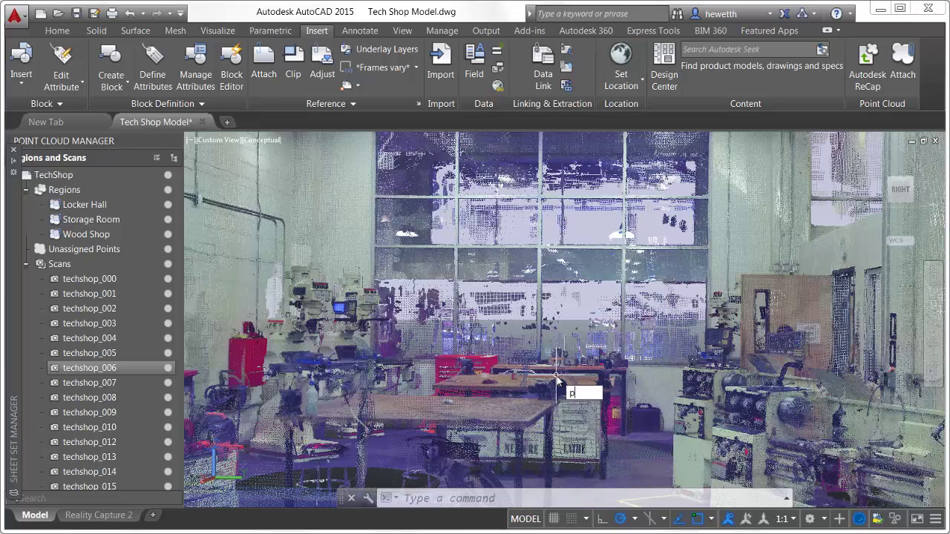
pyautogui.press('Return')
pyautogui.press('Return')
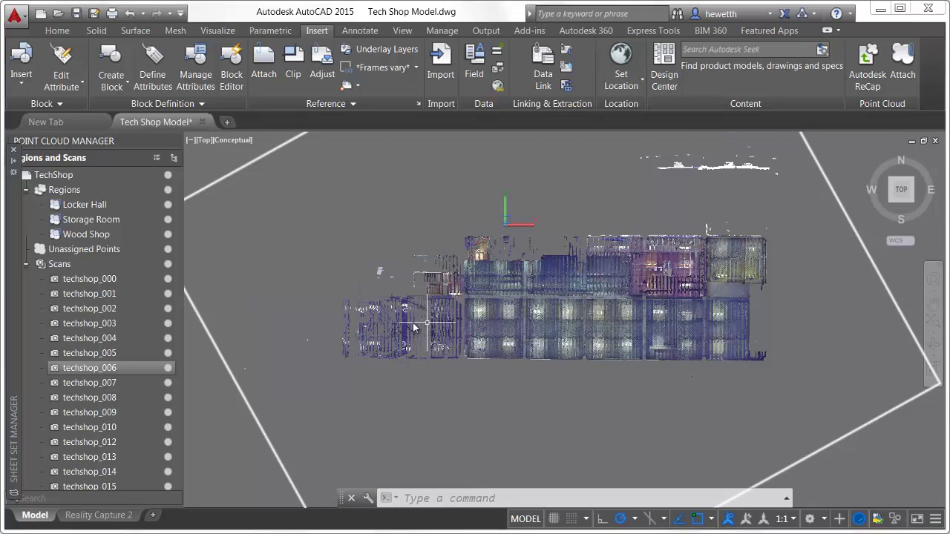
# Hide unassigned points, Locker Hall and Storage Room, then orbit to view the Wood Shop
pyautogui.click(168, 248)
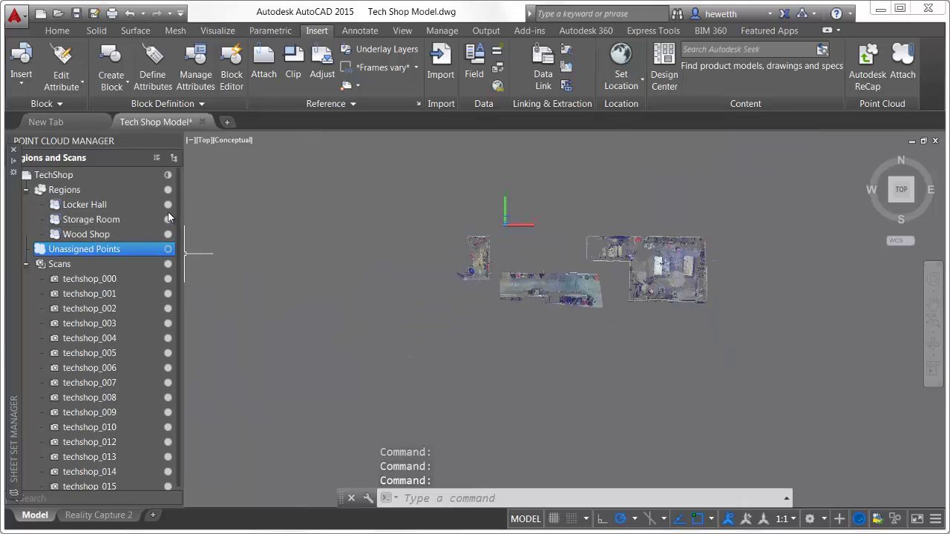
pyautogui.click(169, 209)
pyautogui.click(169, 219)
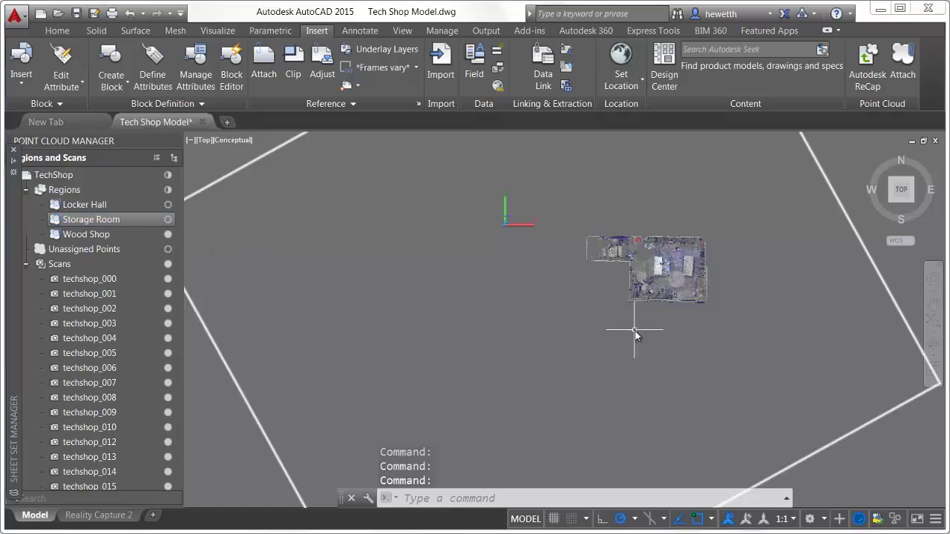
pyautogui.scroll(5, 686, 266)
pyautogui.keyDown('shift'); pyautogui.moveTo(686, 265); pyautogui.dragTo(336, 251, button='middle'); pyautogui.keyUp('shift')
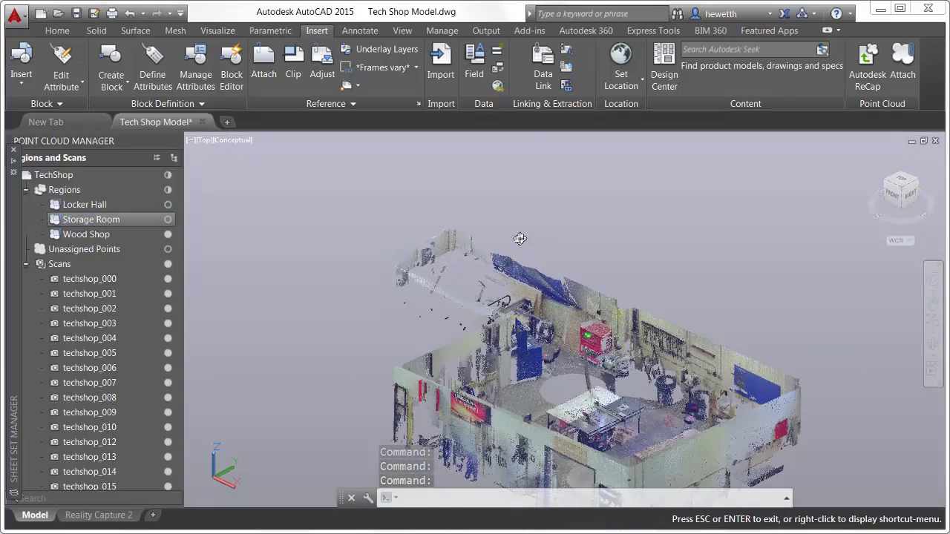
# Show all regions and unassigned points again and return to the top plan view
pyautogui.click(168, 248)
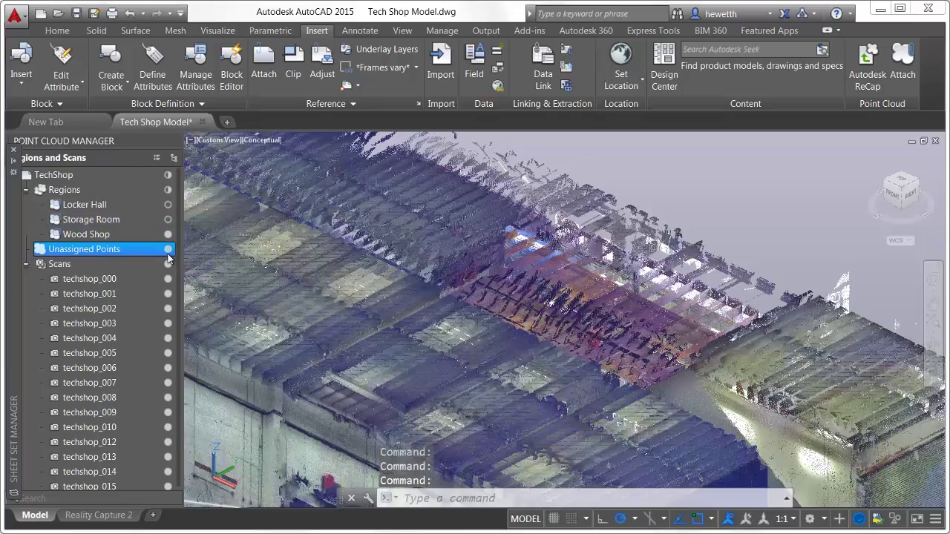
pyautogui.click(168, 191)
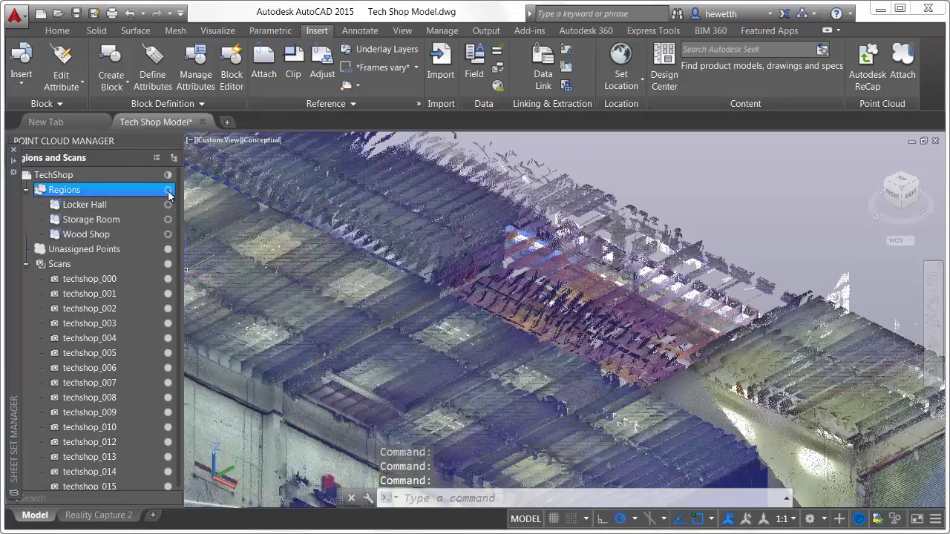
pyautogui.write('P')
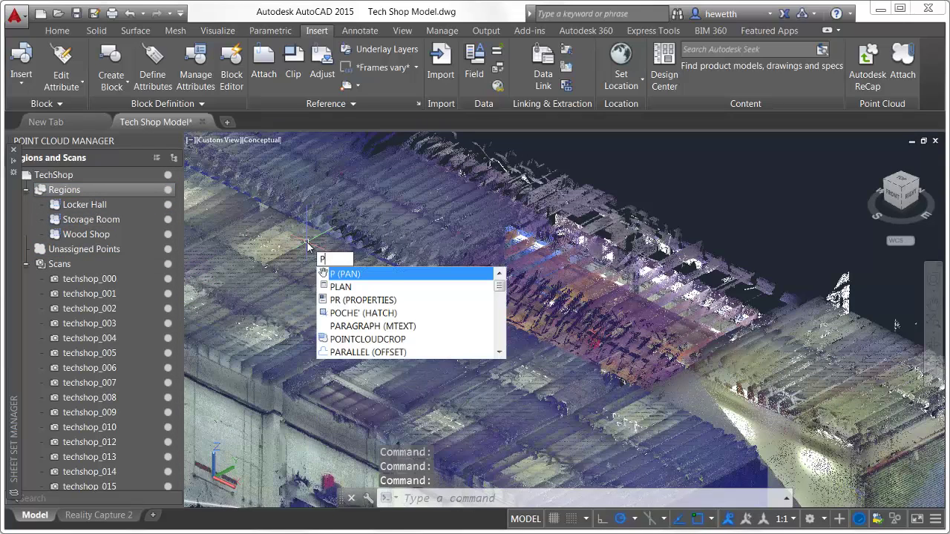
pyautogui.write('lan')
pyautogui.press('Return')
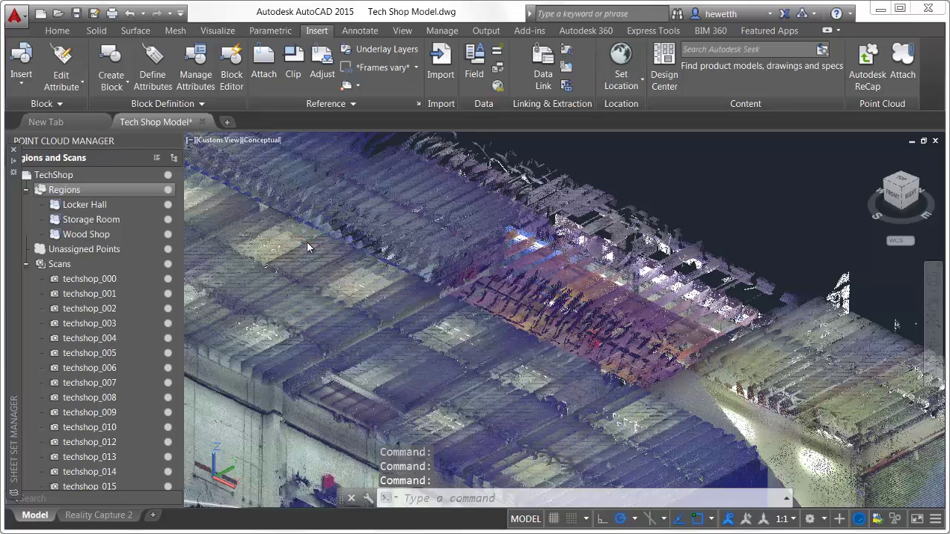
pyautogui.press('Return')
# Start a polygonal crop of the point cloud and trace boundary corners around the building
pyautogui.click(481, 312)
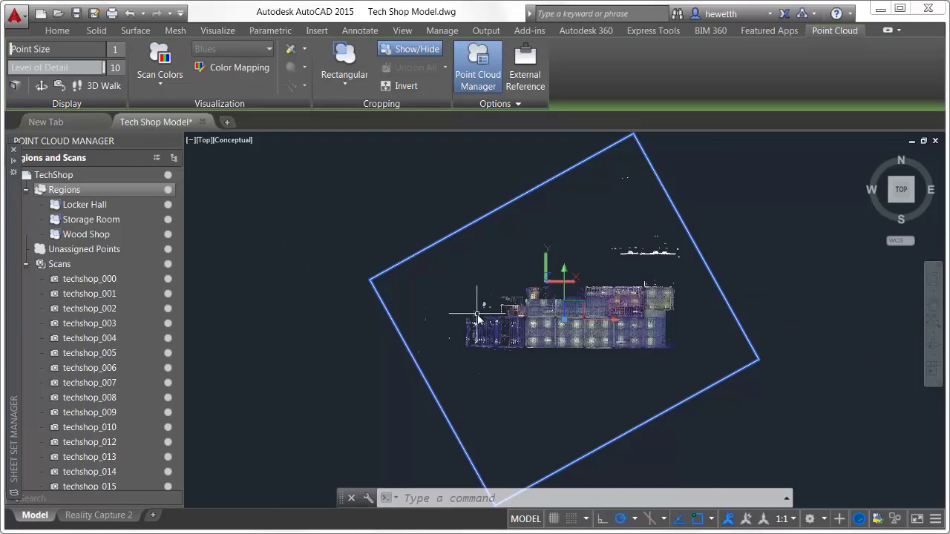
pyautogui.click(346, 84)
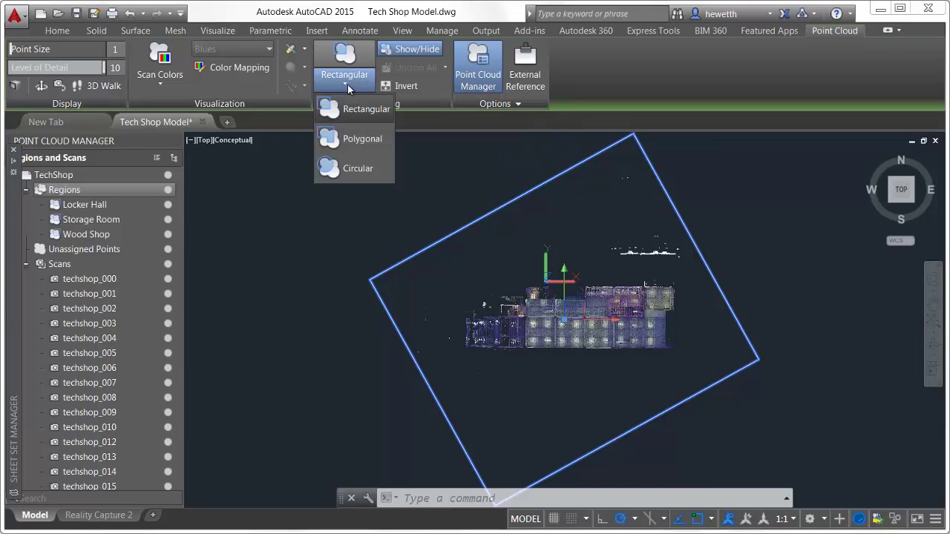
pyautogui.click(350, 141)
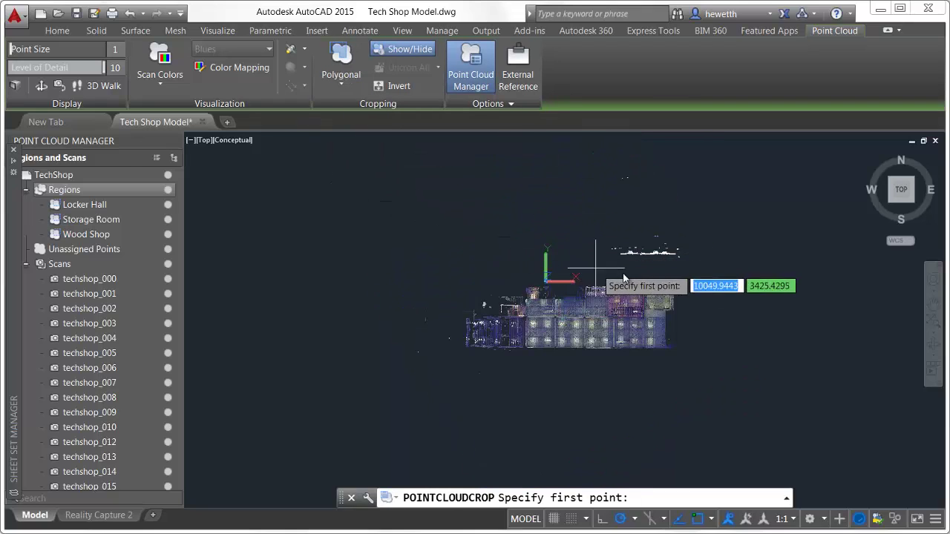
pyautogui.click(688, 279)
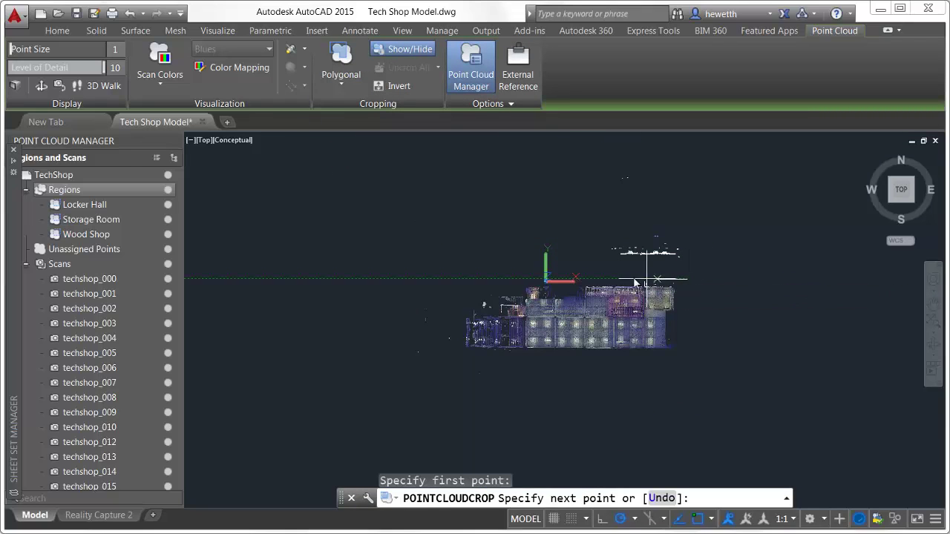
pyautogui.scroll(3, 601, 289)
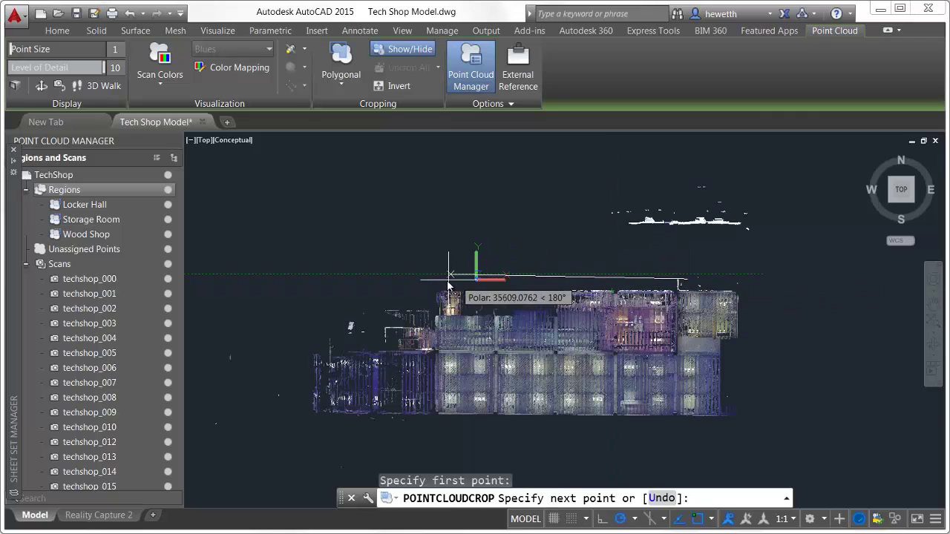
pyautogui.click(379, 280)
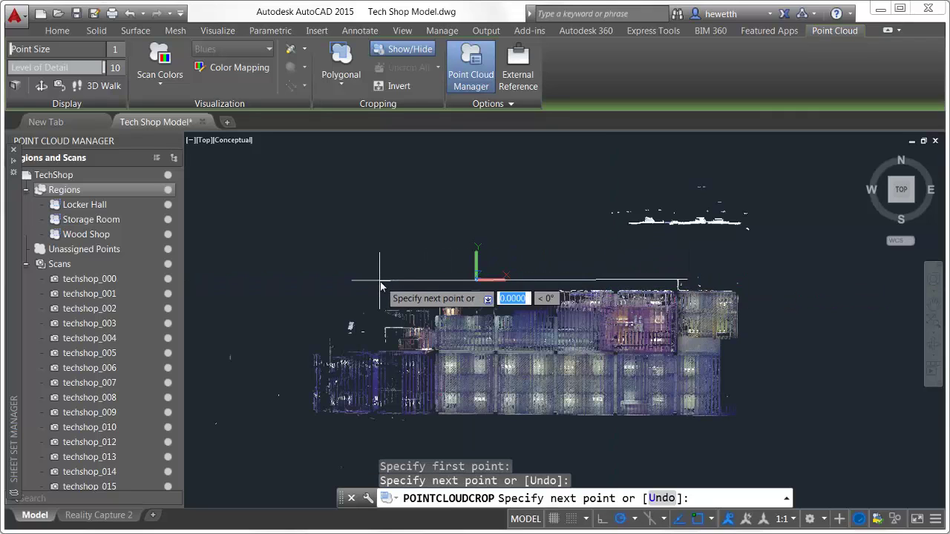
pyautogui.click(374, 344)
pyautogui.click(298, 343)
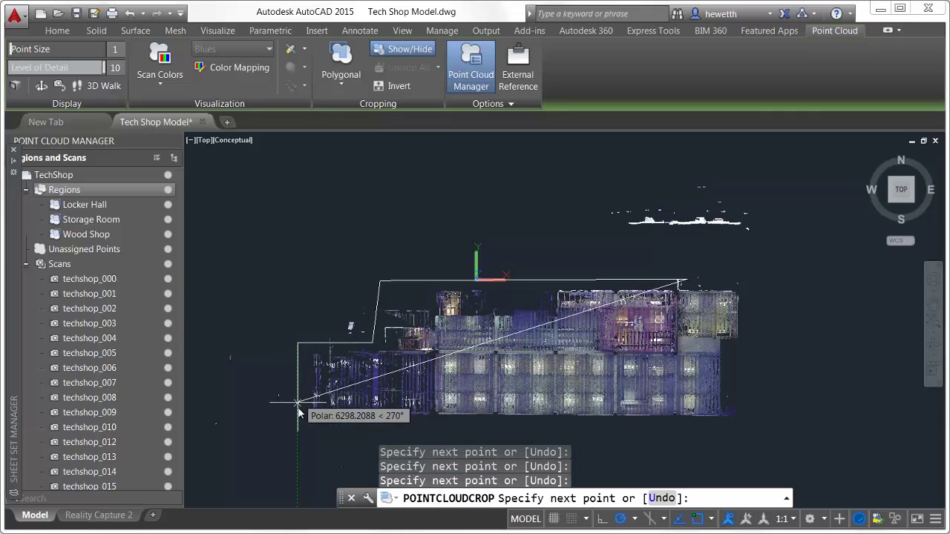
pyautogui.click(297, 429)
# Close the crop boundary keeping inside points, then toggle Invert crop on and off
pyautogui.click(762, 429)
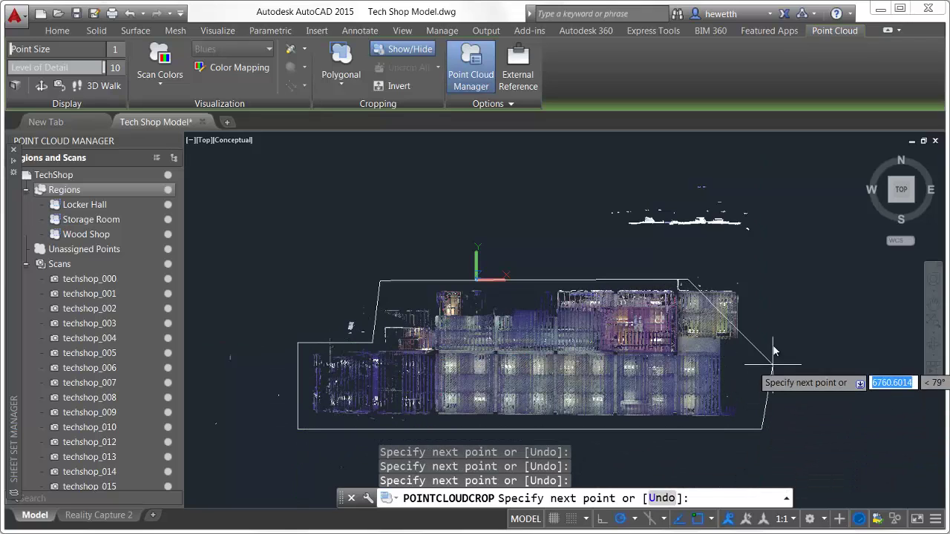
pyautogui.rightClick(762, 272)
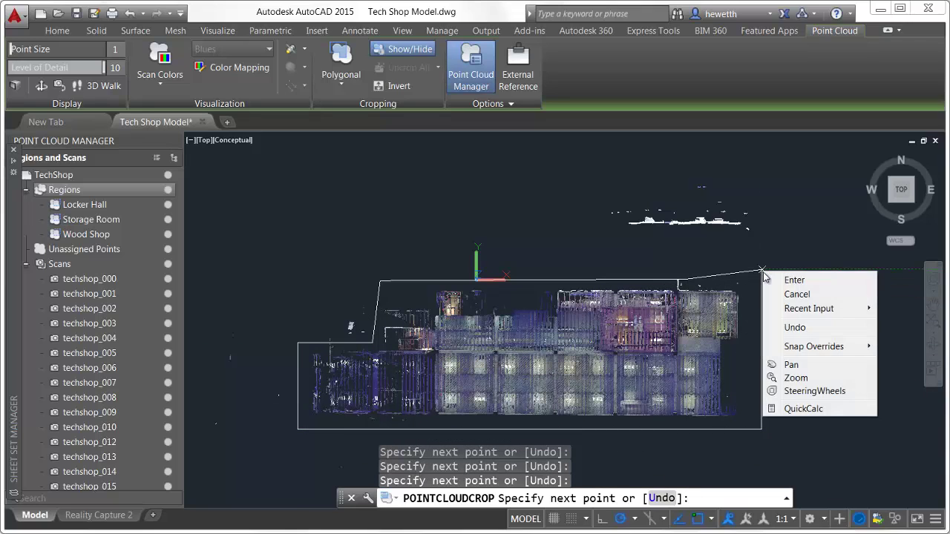
pyautogui.click(793, 281)
pyautogui.press('Return')
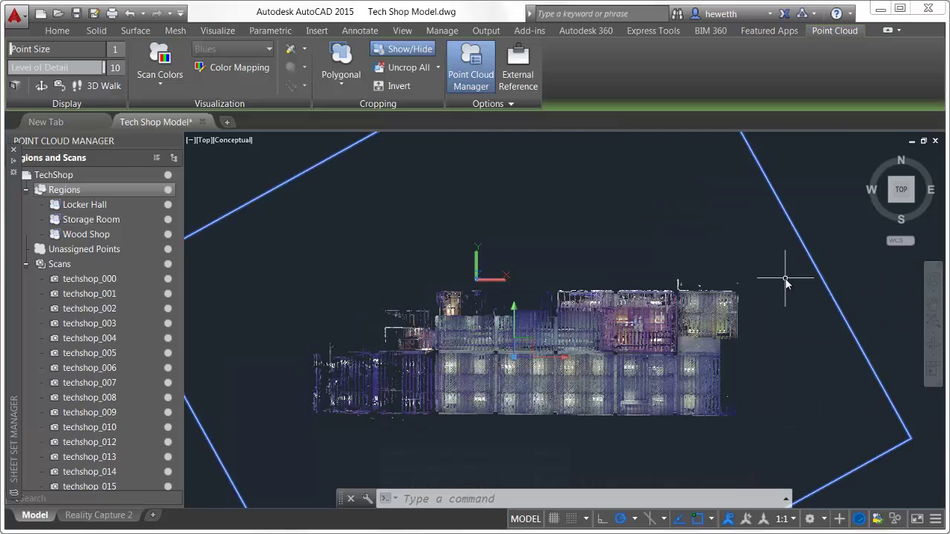
pyautogui.click(397, 86)
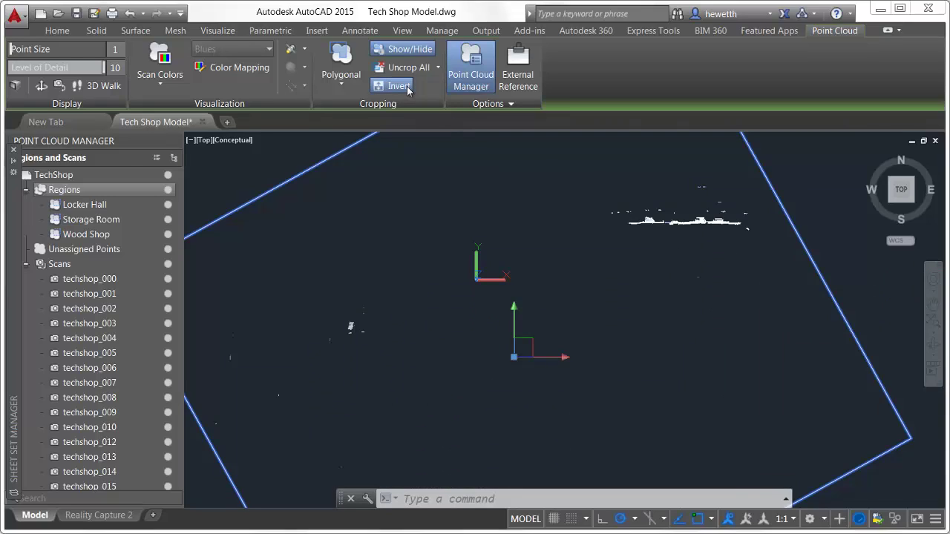
pyautogui.click(404, 88)
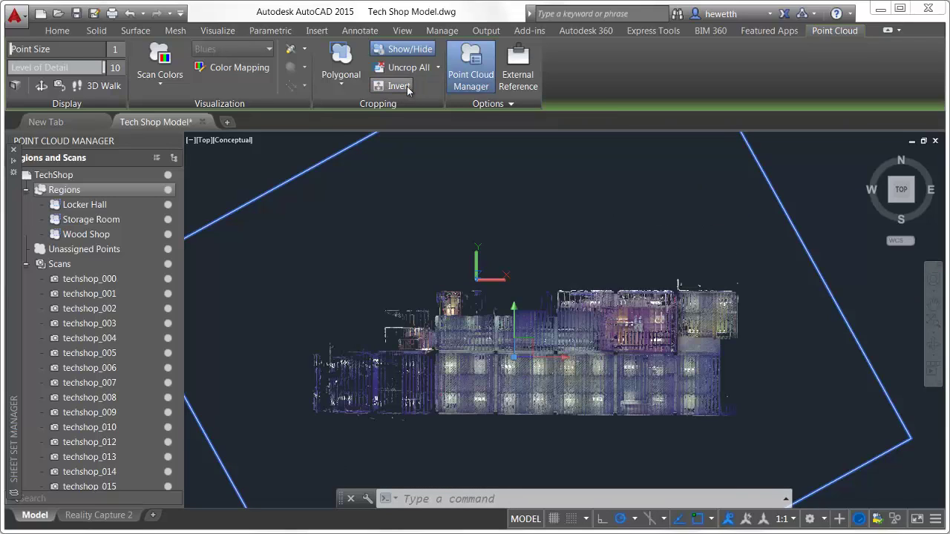
# From the Front view, rectangularly crop away the building's upper band, keeping points outside
pyautogui.click(208, 141)
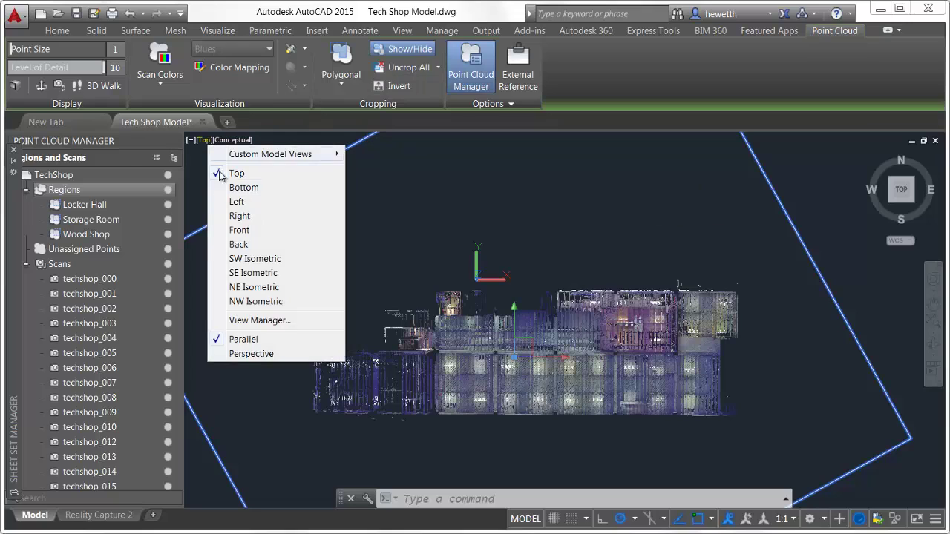
pyautogui.click(247, 234)
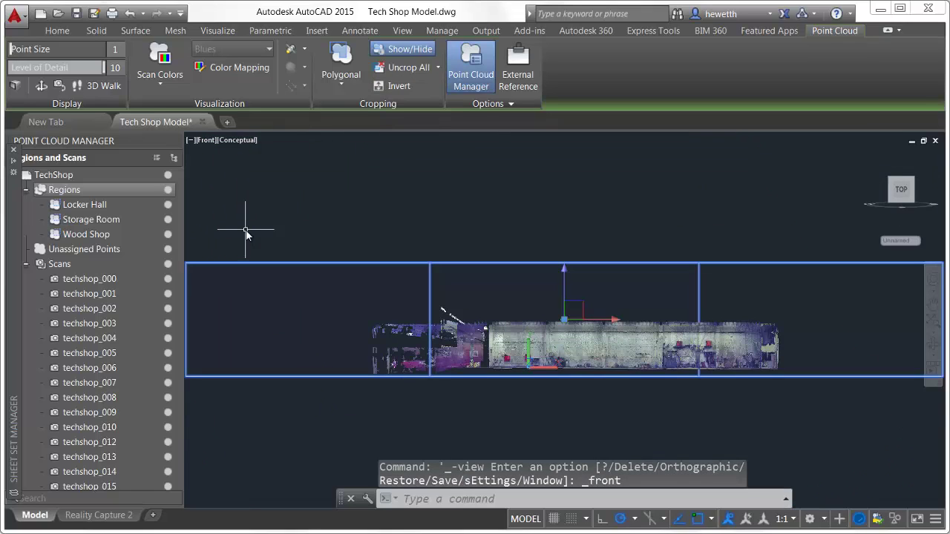
pyautogui.click(341, 85)
pyautogui.click(353, 110)
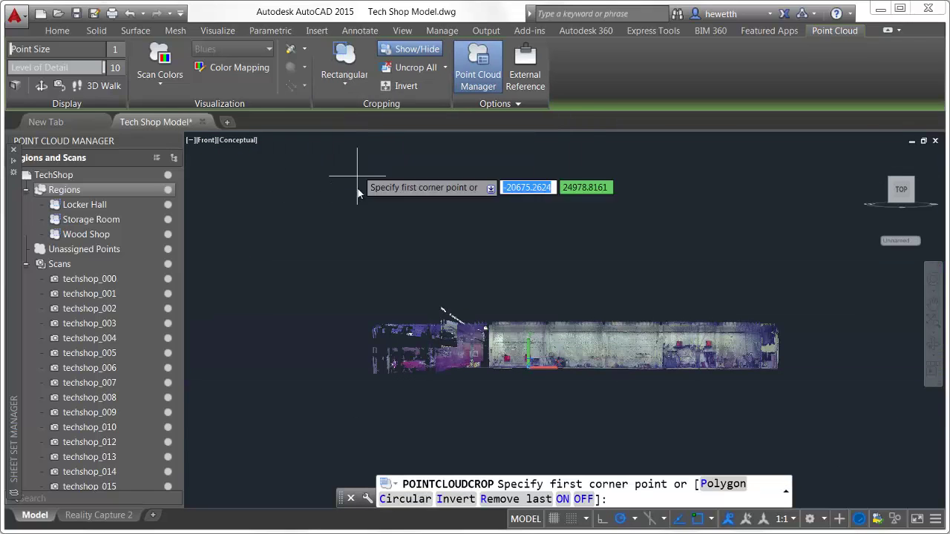
pyautogui.click(320, 284)
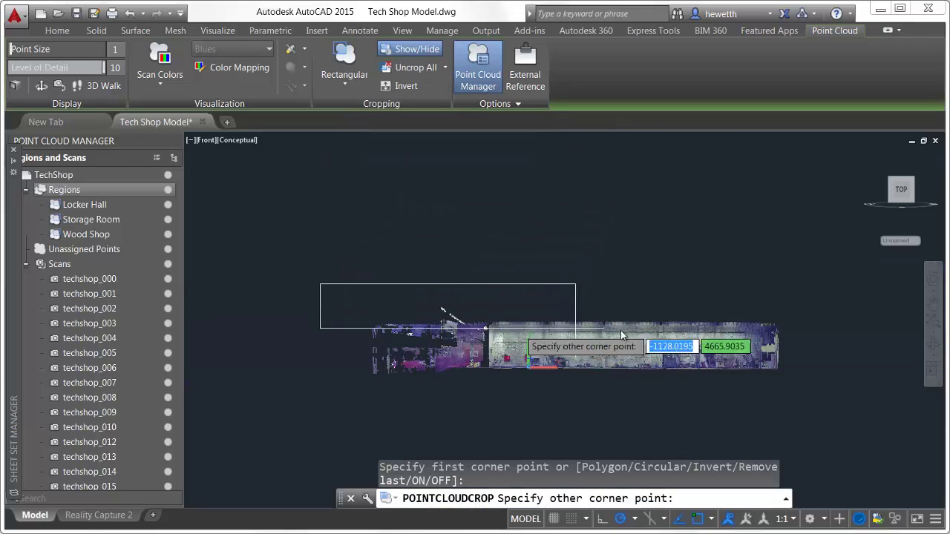
pyautogui.click(801, 341)
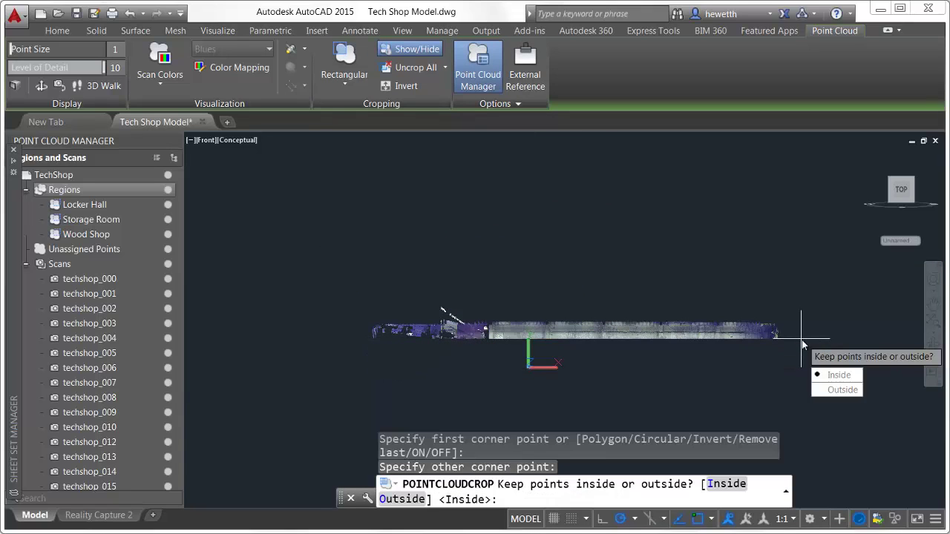
pyautogui.click(833, 391)
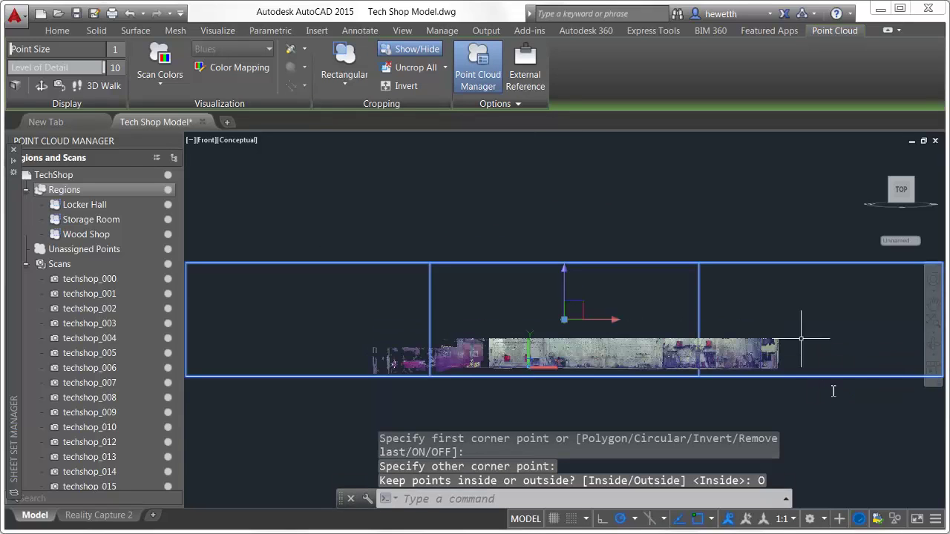
pyautogui.click(210, 143)
# Switch to NE Isometric, zoom in, then restore the saved View 1
pyautogui.click(257, 284)
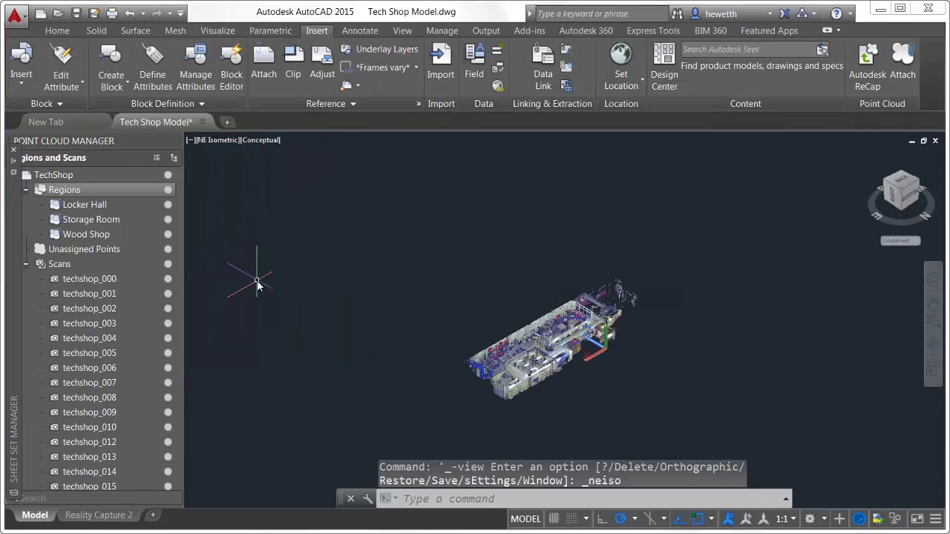
pyautogui.scroll(6, 571, 341)
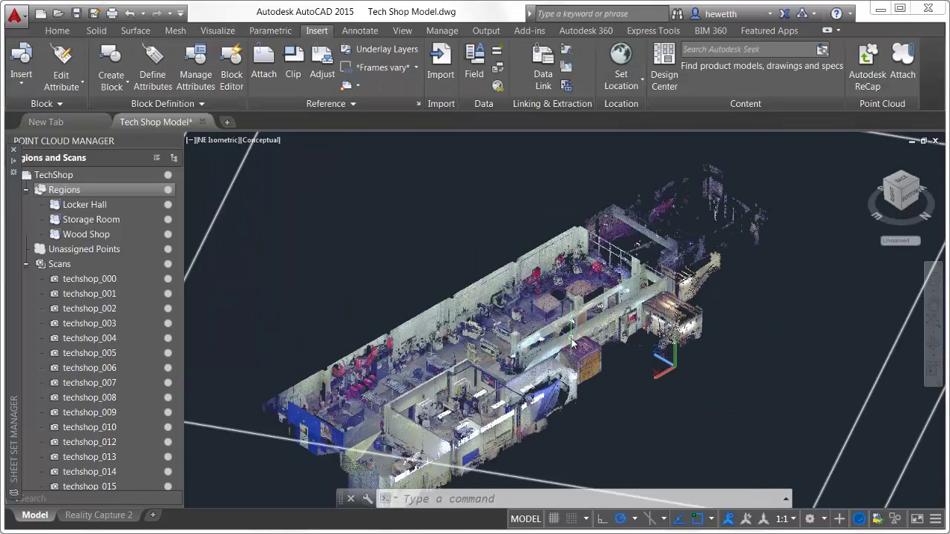
pyautogui.scroll(2, 571, 342)
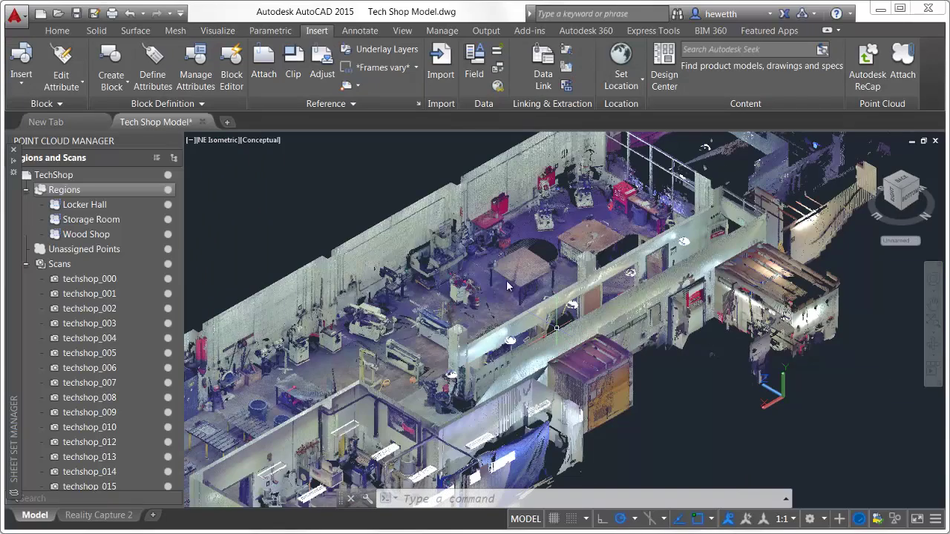
pyautogui.click(223, 140)
pyautogui.moveTo(297, 153)
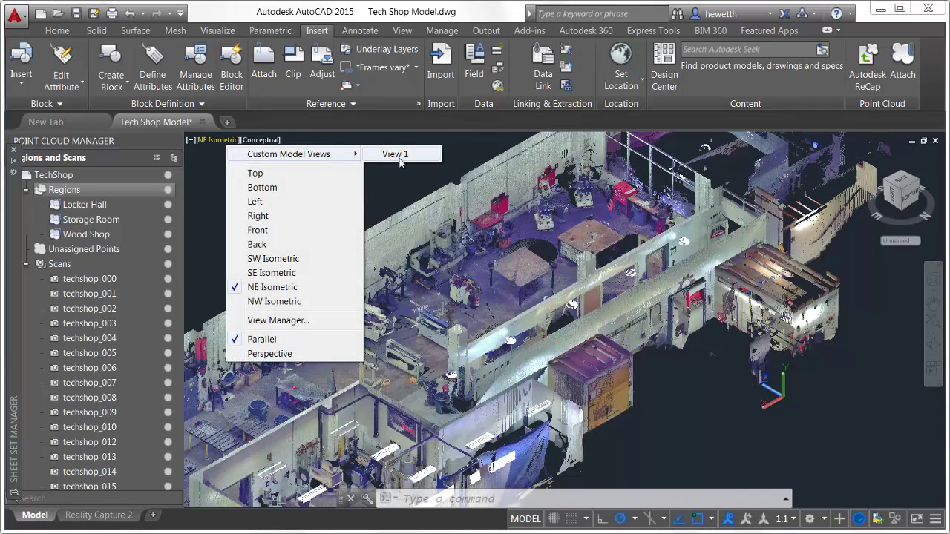
pyautogui.click(399, 153)
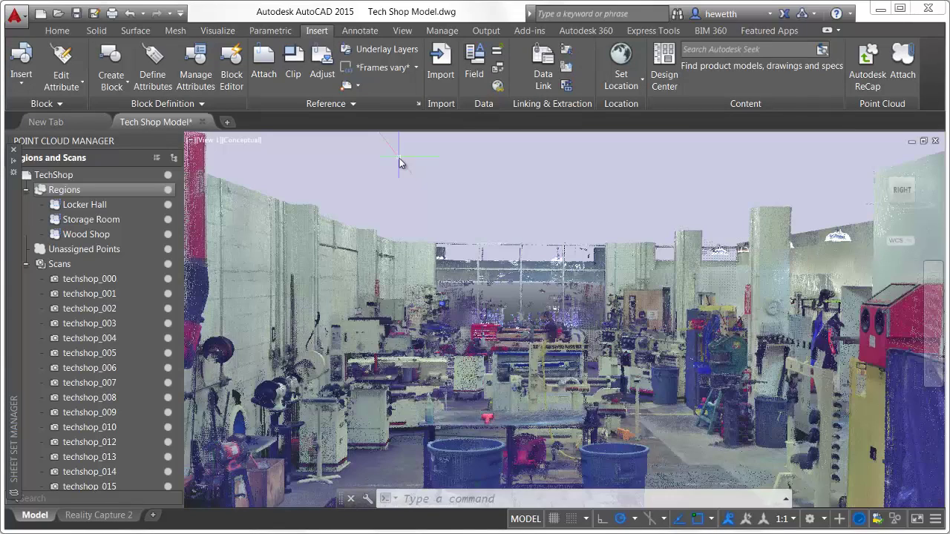
pyautogui.rightClick(400, 163)
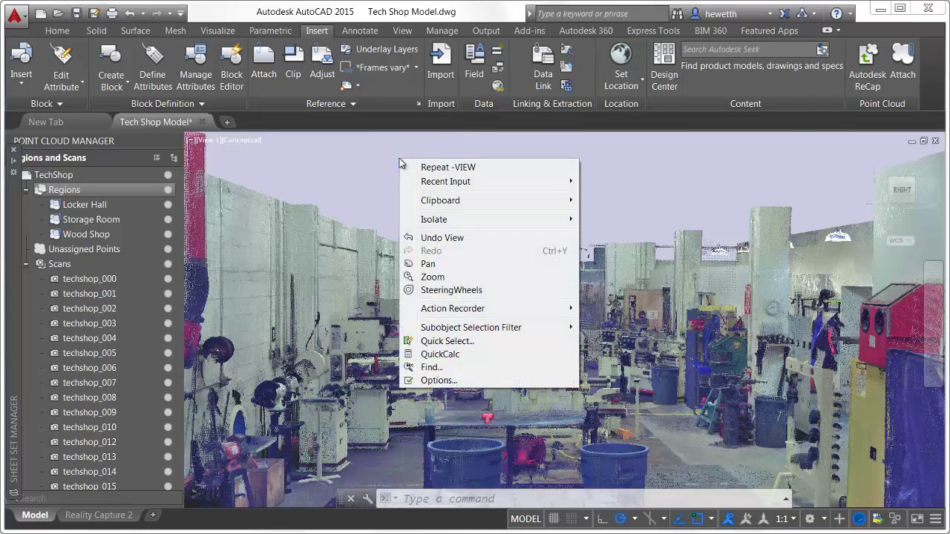
# Check the maximum point cloud points limit on the 3D Modeling tab of Options, then close it
pyautogui.click(438, 380)
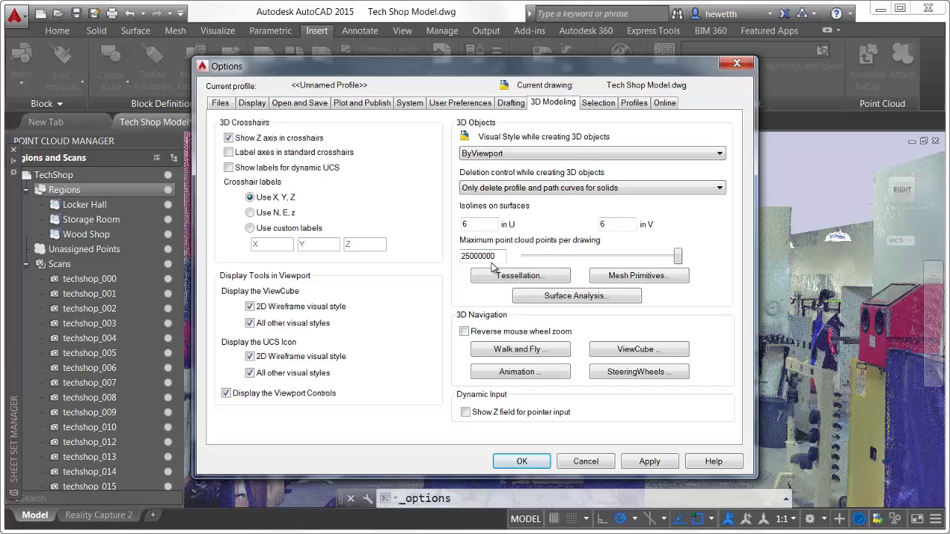
pyautogui.click(522, 461)
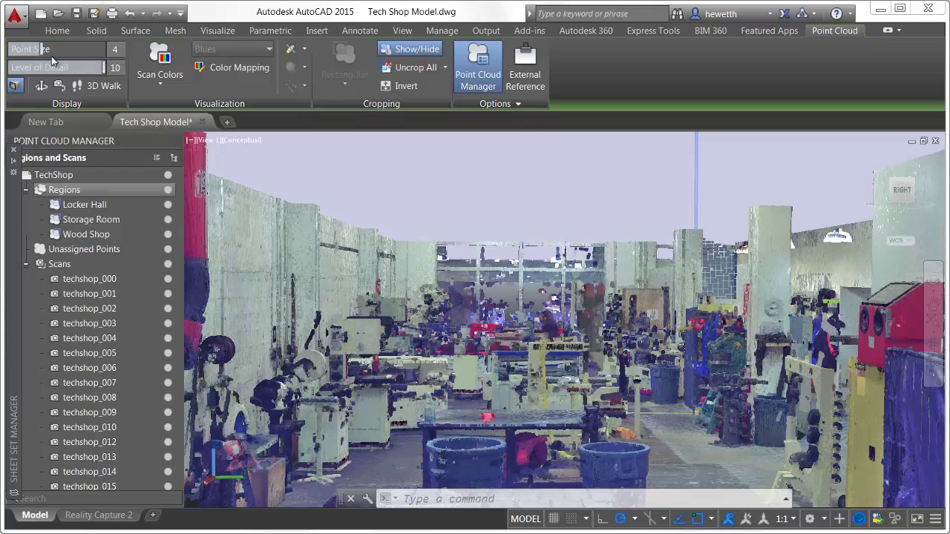
# Reduce point size to 2, try Single Sided lighting, then set the cloud to No Lighting
pyautogui.moveTo(38, 49); pyautogui.dragTo(20, 49)
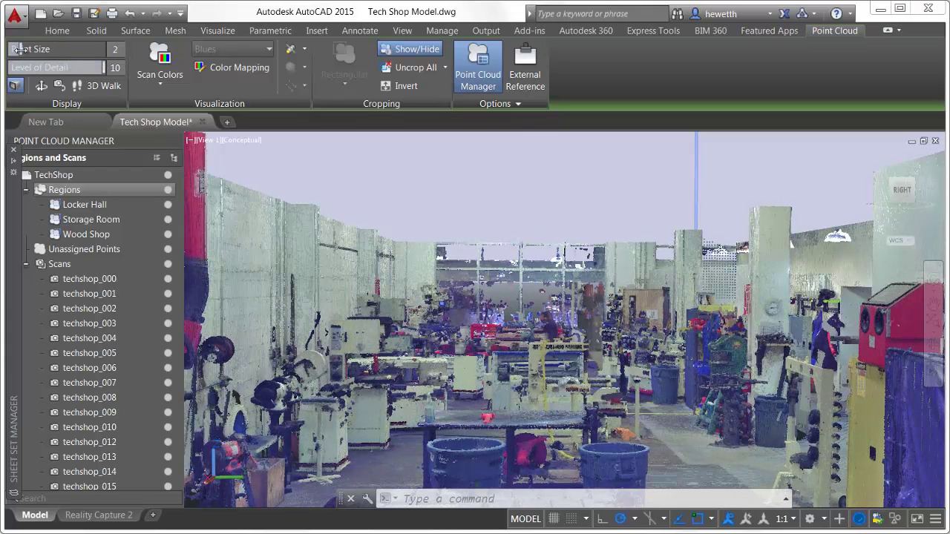
pyautogui.click(305, 49)
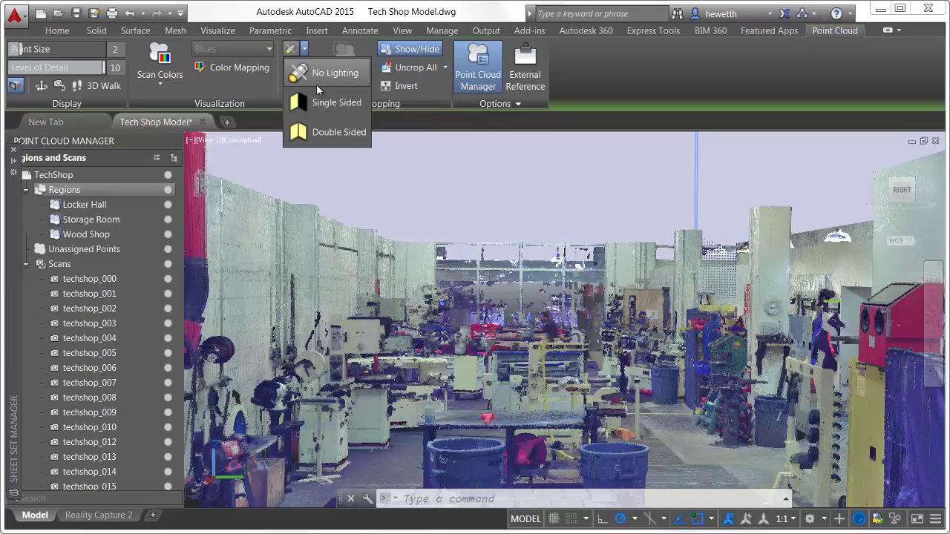
pyautogui.click(327, 102)
pyautogui.click(304, 68)
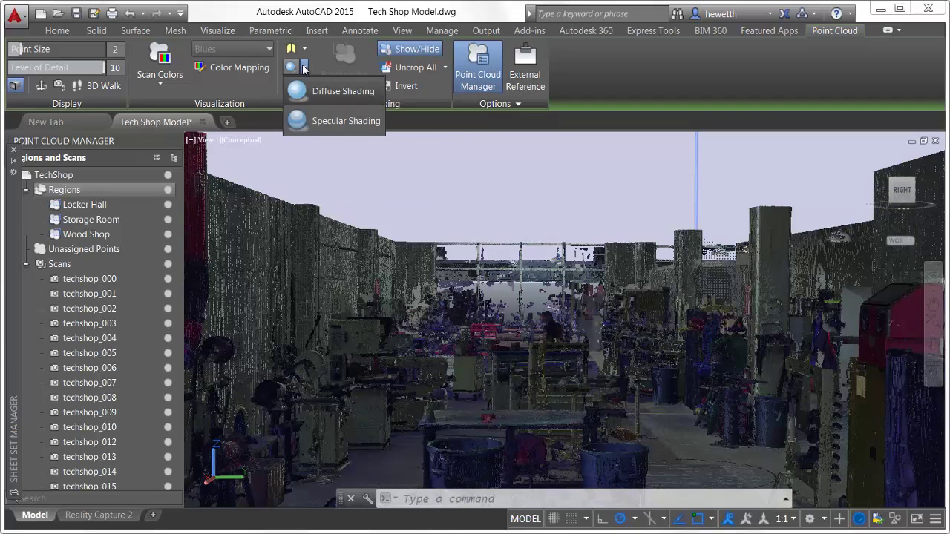
pyautogui.click(304, 67)
pyautogui.click(304, 86)
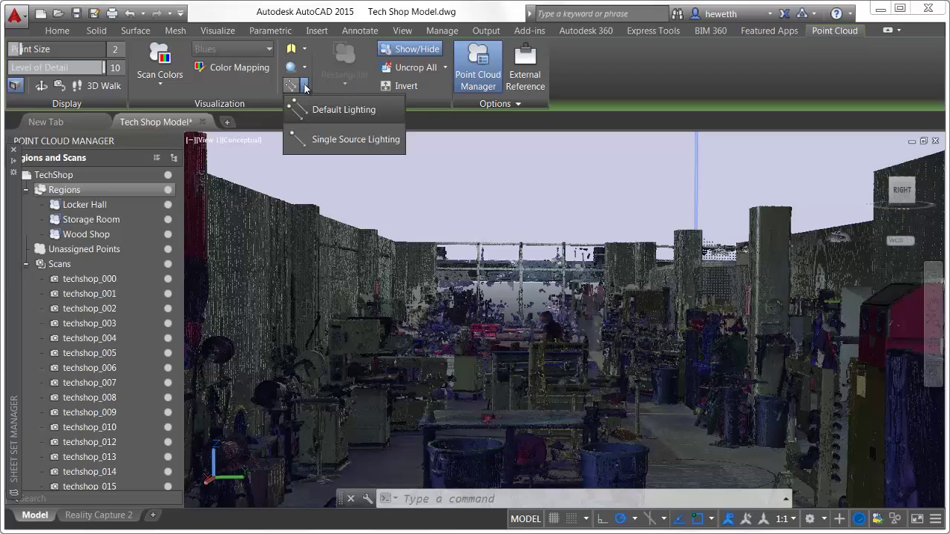
pyautogui.click(305, 86)
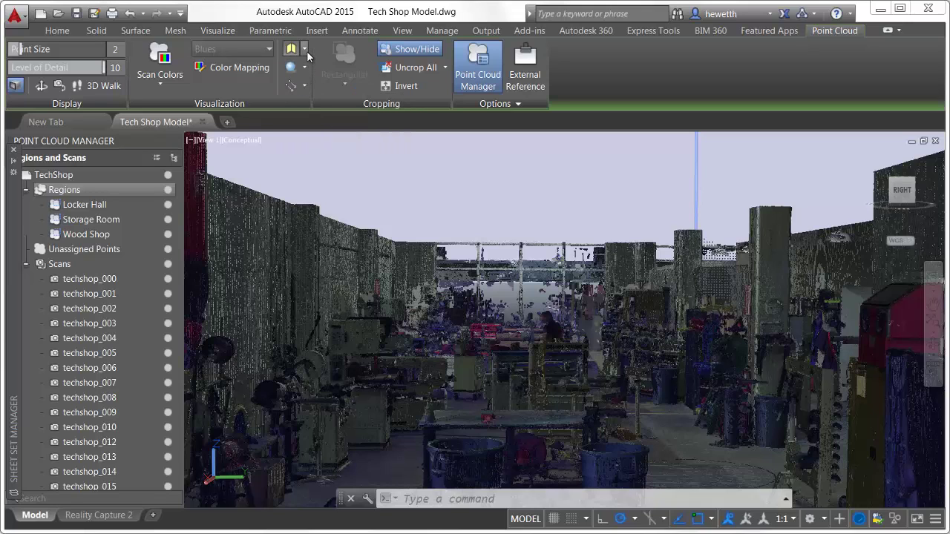
pyautogui.click(305, 49)
pyautogui.click(313, 71)
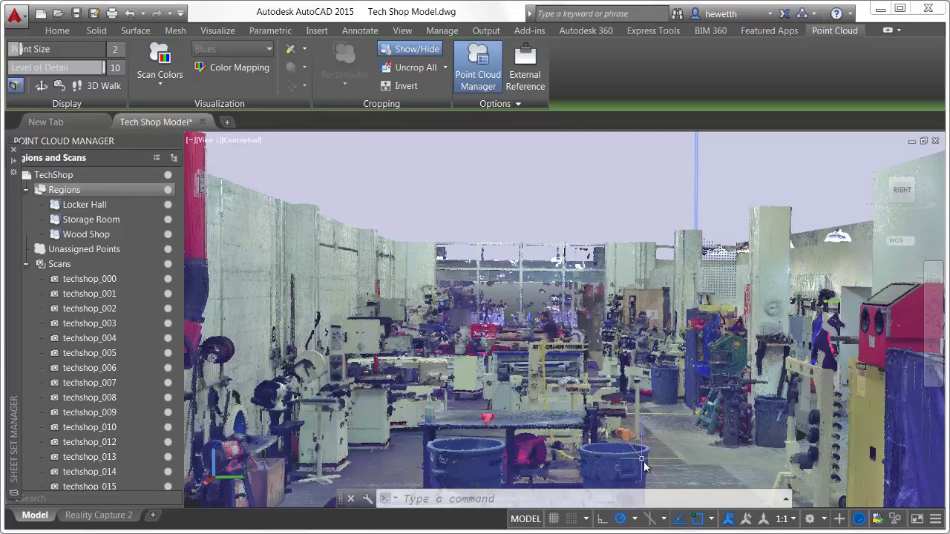
# Enable the Node and Nearest to plane 3D object snaps in Drafting Settings
pyautogui.click(712, 519)
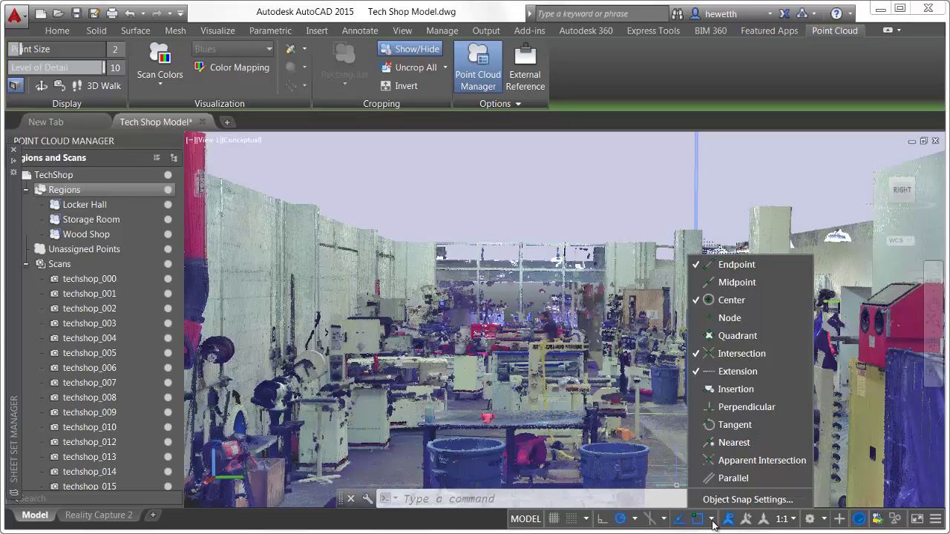
pyautogui.click(747, 500)
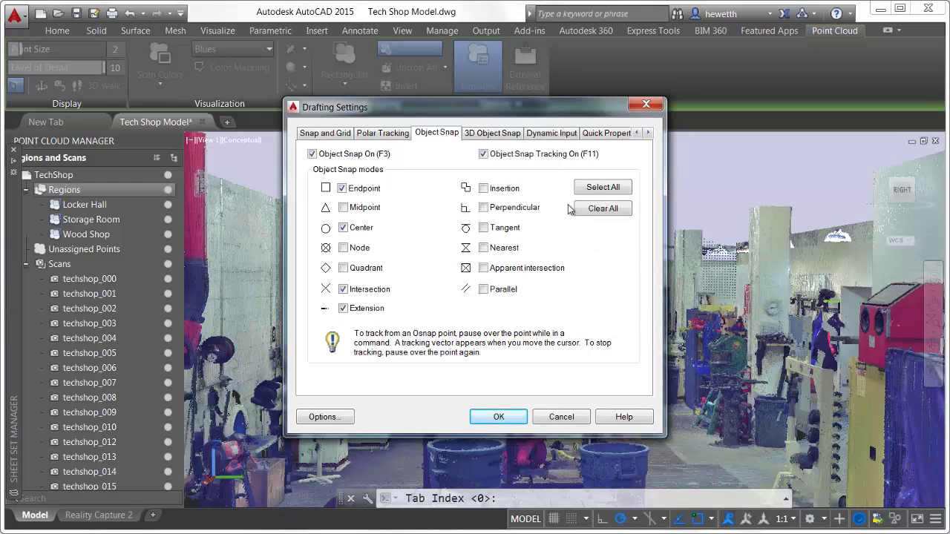
pyautogui.click(501, 135)
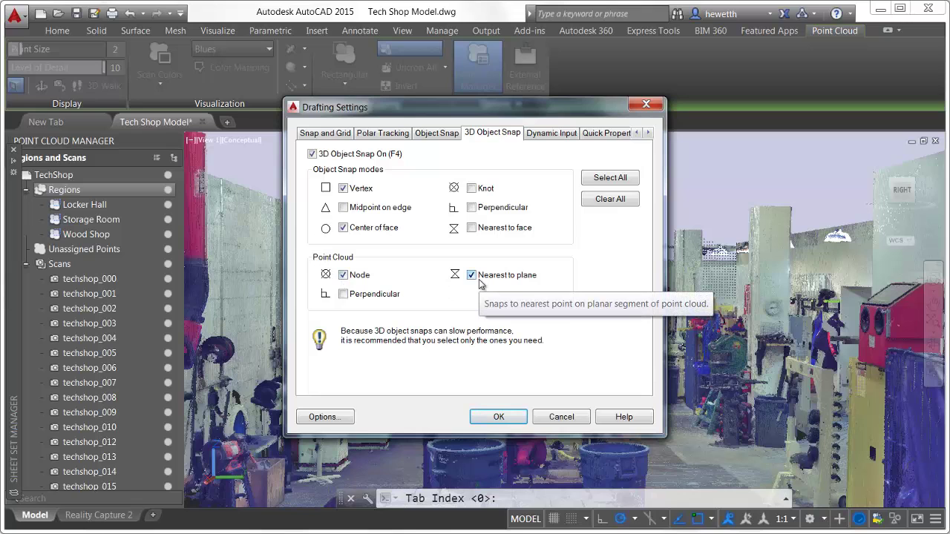
pyautogui.click(499, 417)
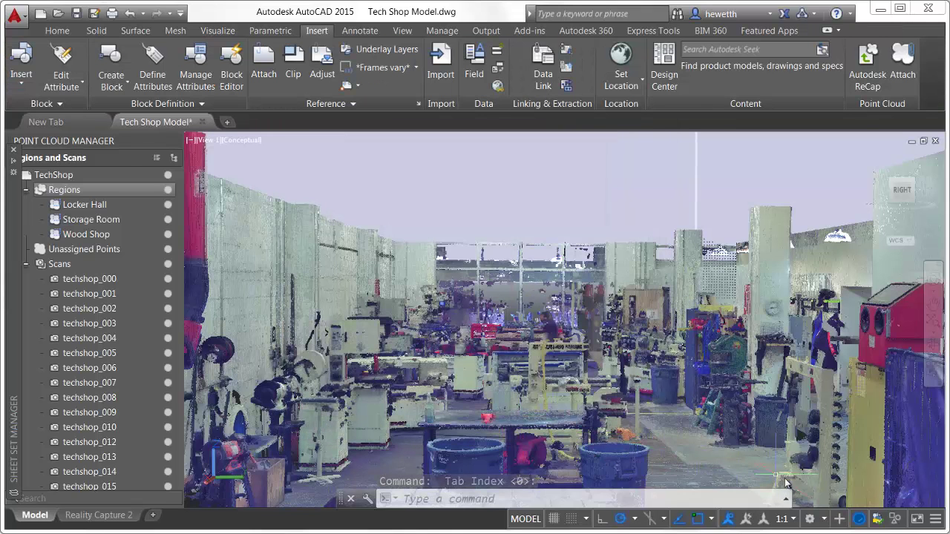
# Align the UCS to a picked object using the UCS OBject option
pyautogui.click(935, 519)
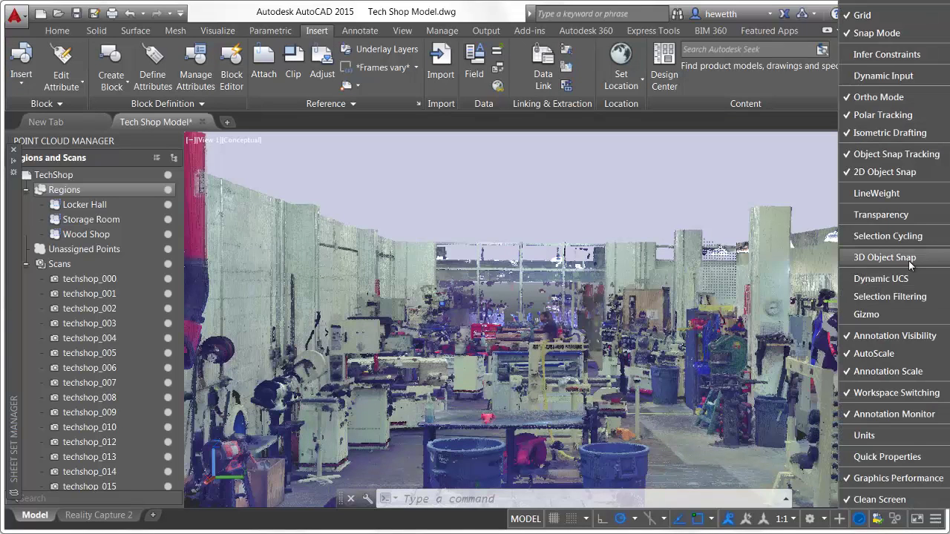
pyautogui.click(709, 499)
pyautogui.click(217, 30)
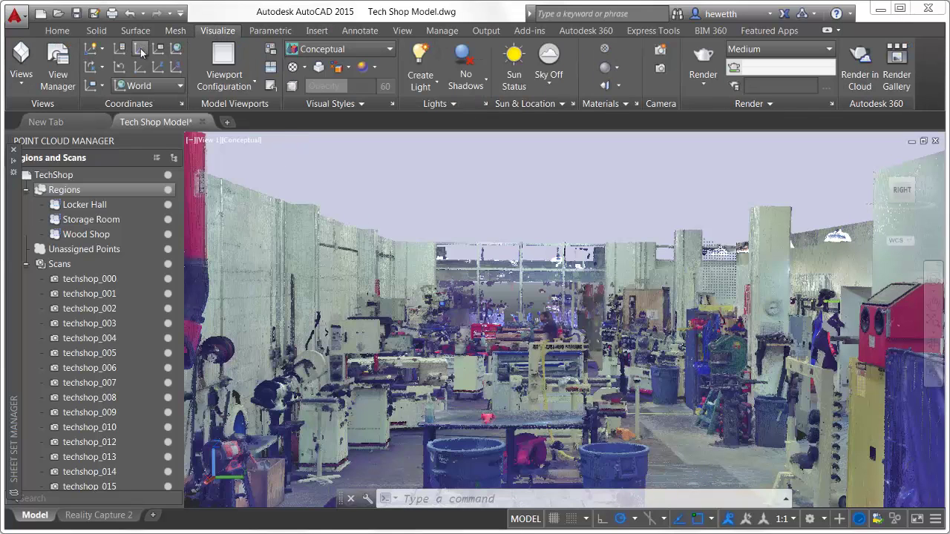
pyautogui.click(140, 48)
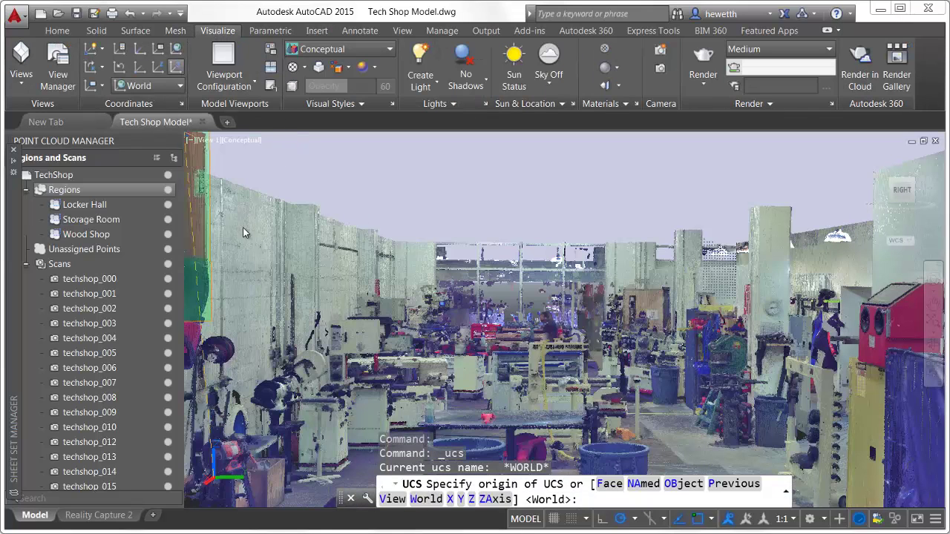
pyautogui.click(683, 484)
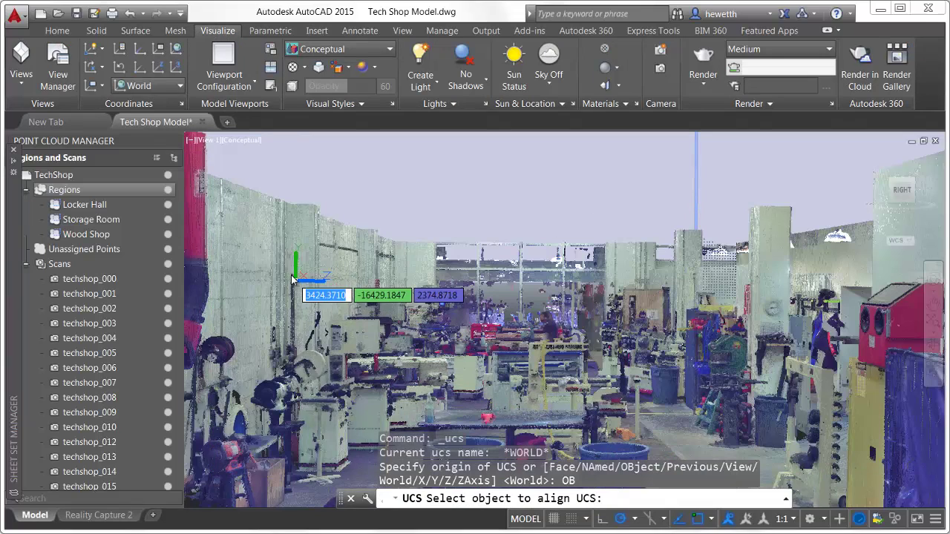
pyautogui.click(236, 261)
# Insert the Light block onto the left wall of the tech shop
pyautogui.click(316, 30)
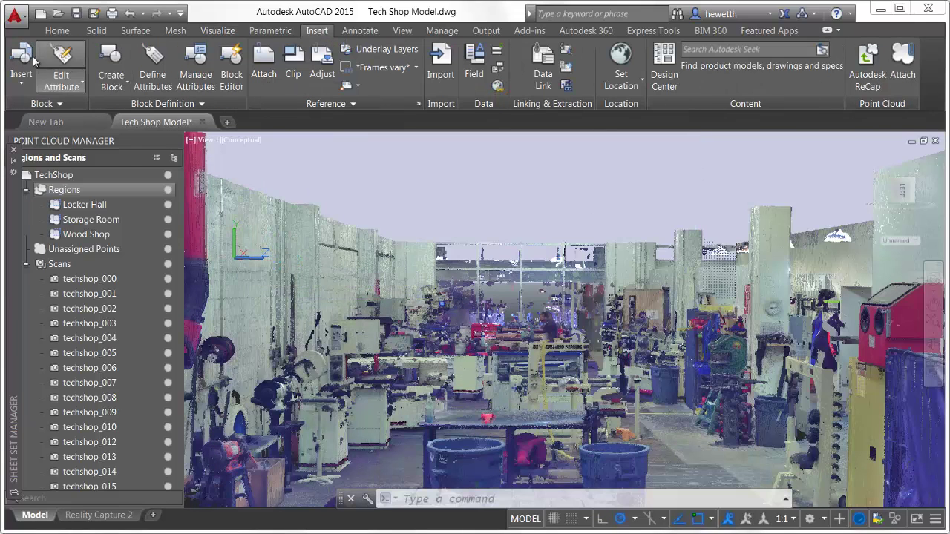
pyautogui.click(32, 60)
pyautogui.moveTo(191, 122); pyautogui.dragTo(191, 182)
pyautogui.click(144, 200)
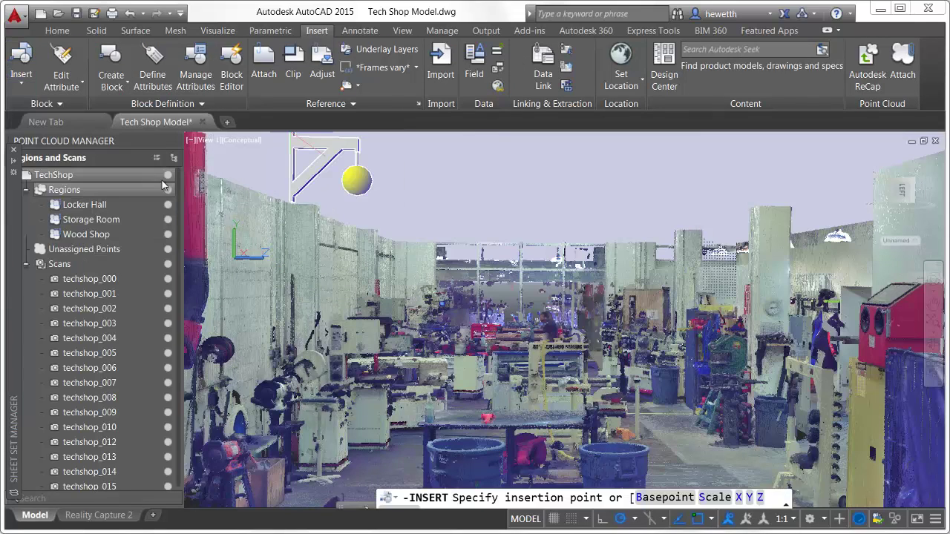
pyautogui.click(236, 206)
# Draw a long box solid across the scan interior by picking two corners
pyautogui.click(100, 30)
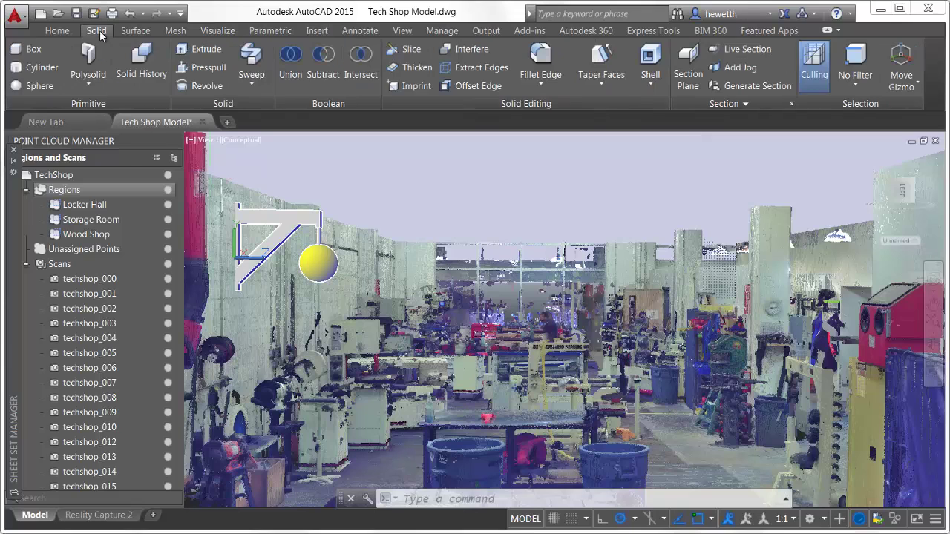
pyautogui.click(29, 49)
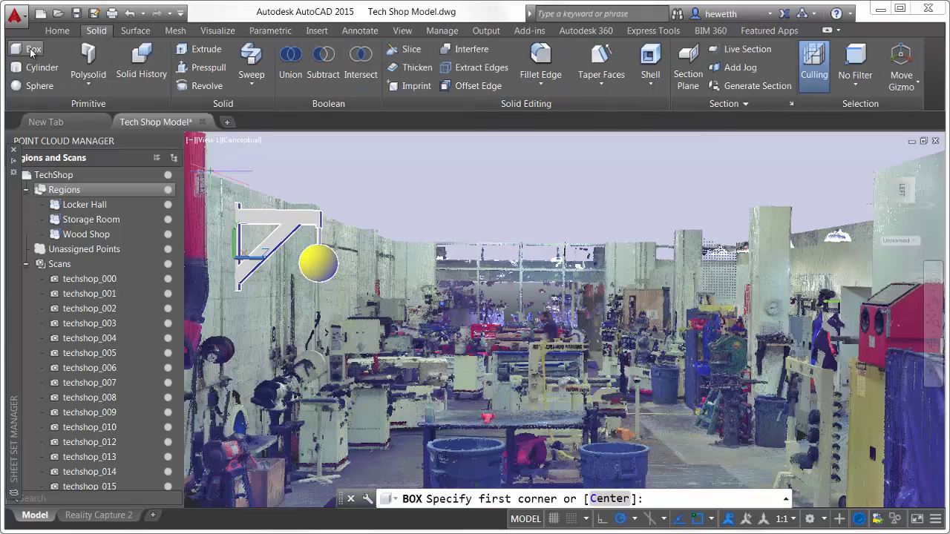
pyautogui.click(315, 300)
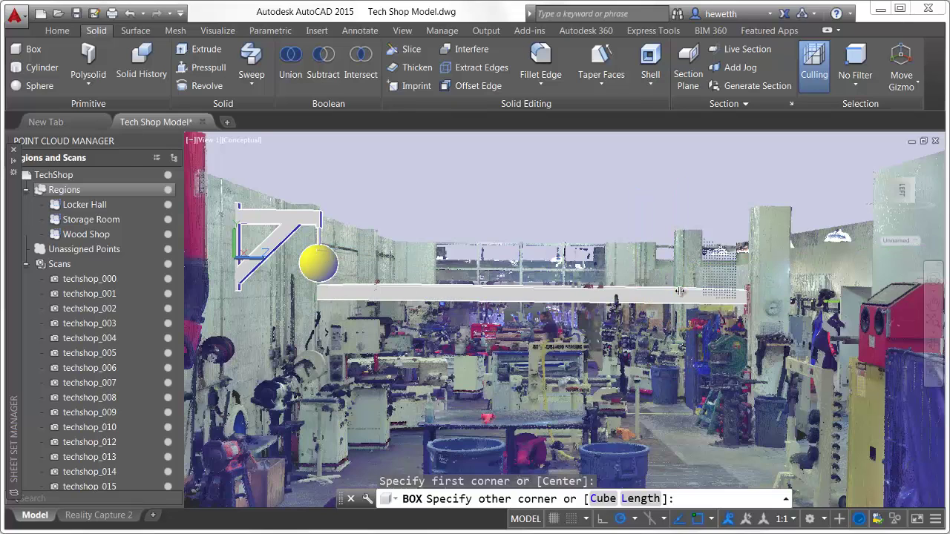
pyautogui.click(680, 292)
# In Front parallel view, rectangular-crop the point cloud to a thin horizontal slice
pyautogui.click(208, 141)
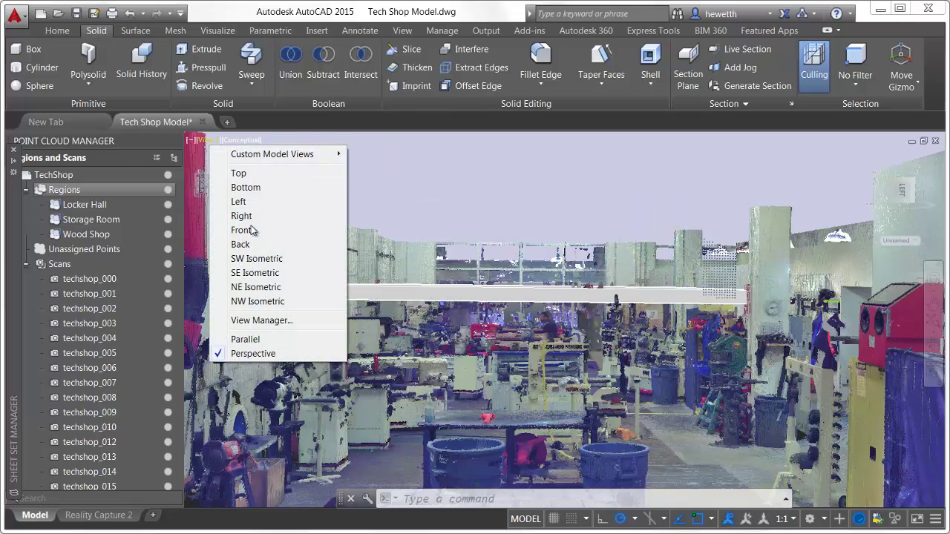
pyautogui.click(242, 230)
pyautogui.click(212, 140)
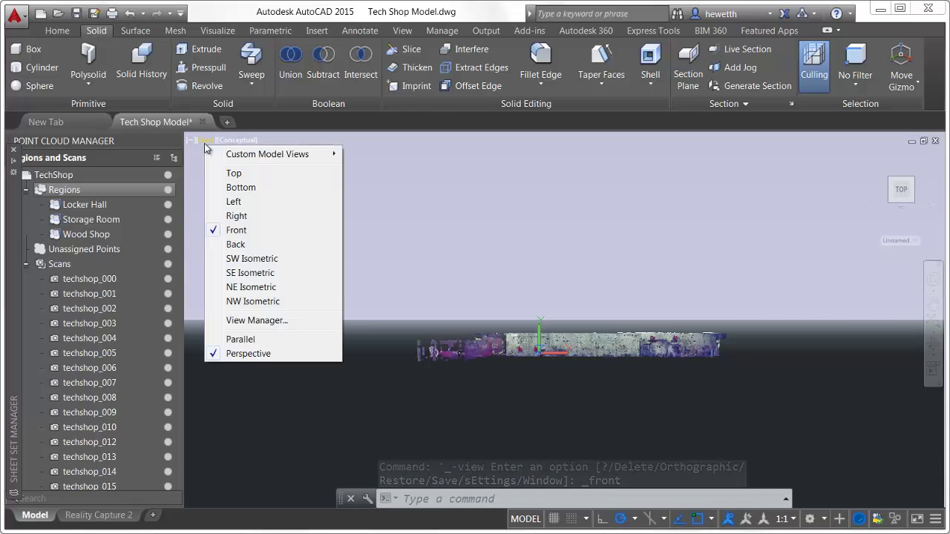
pyautogui.click(245, 340)
pyautogui.click(452, 361)
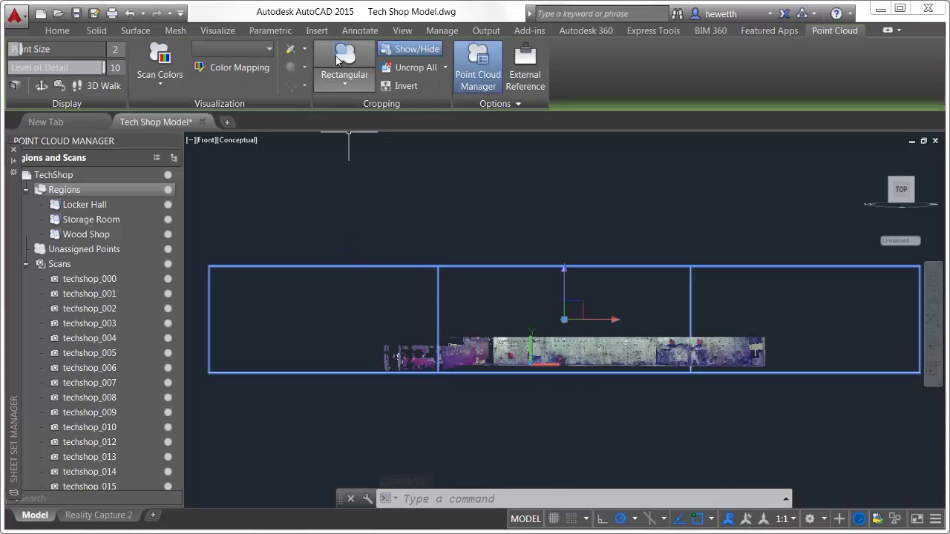
pyautogui.click(338, 59)
pyautogui.click(357, 348)
pyautogui.click(803, 384)
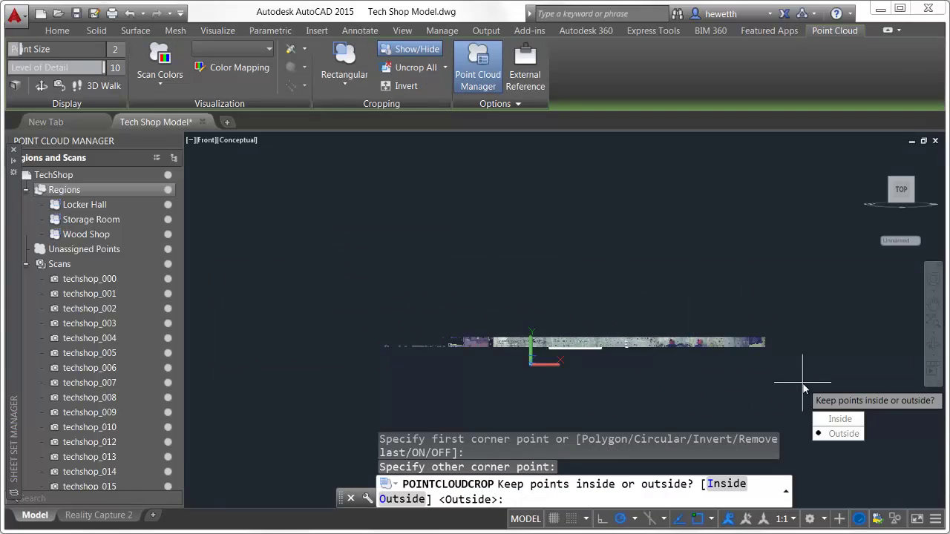
pyautogui.click(841, 434)
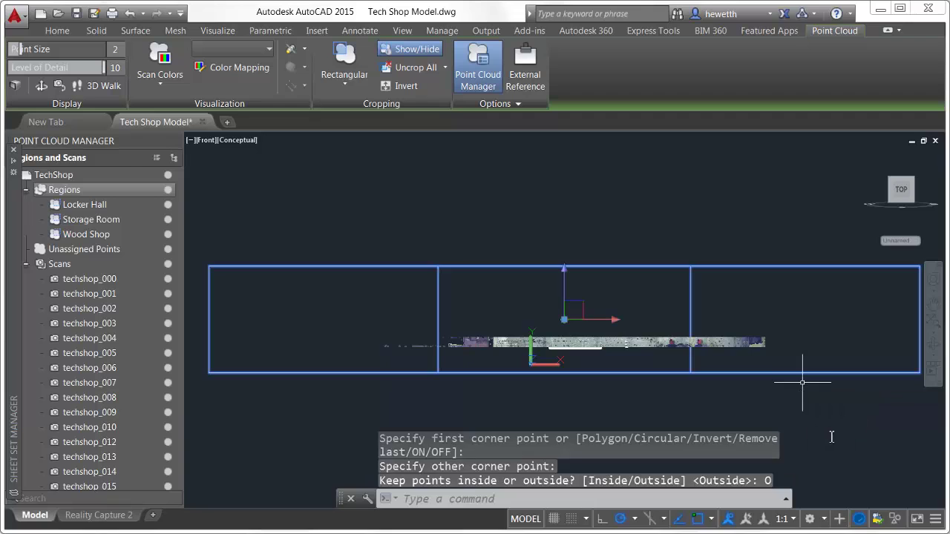
# View the slice from Top and dimension the room wall at 6502.26
pyautogui.click(209, 141)
pyautogui.click(232, 171)
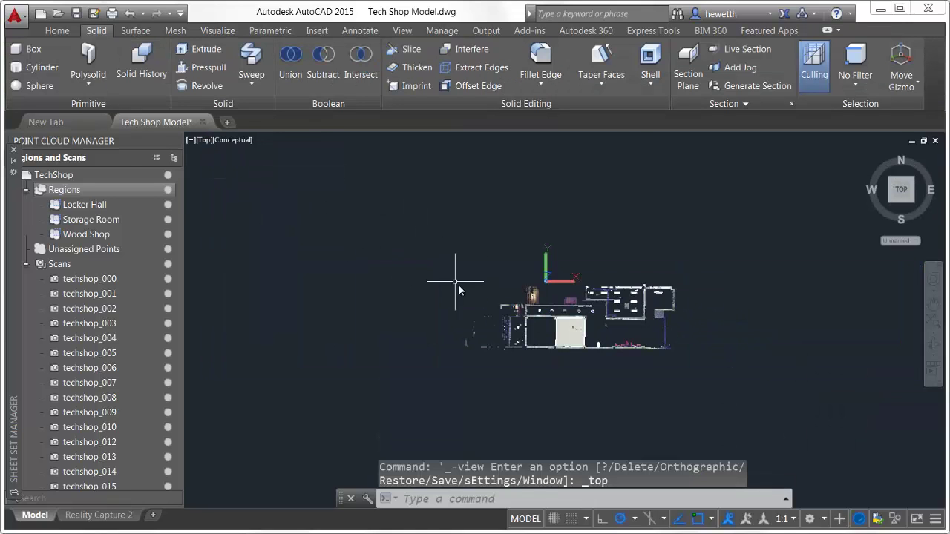
pyautogui.scroll(8, 535, 334)
pyautogui.moveTo(536, 329); pyautogui.dragTo(392, 331, button='middle')
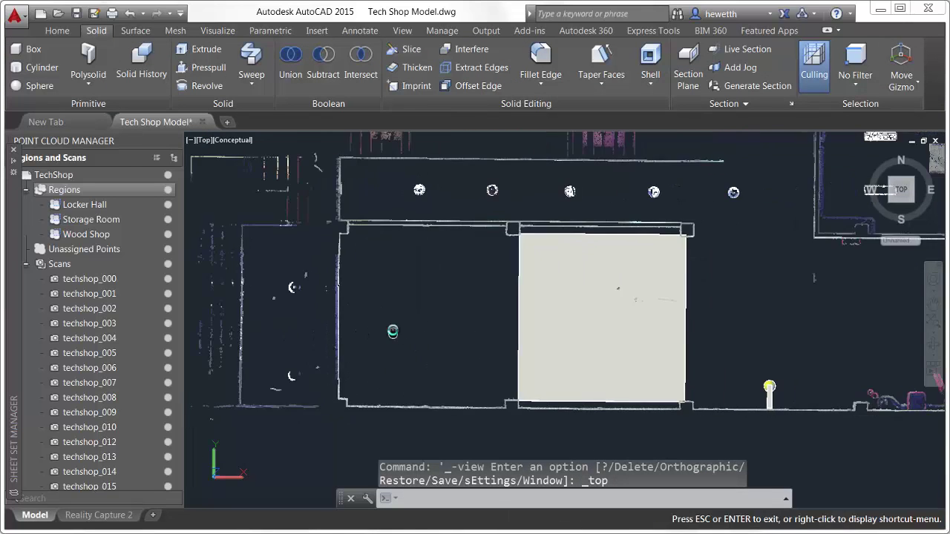
pyautogui.click(360, 30)
pyautogui.click(258, 58)
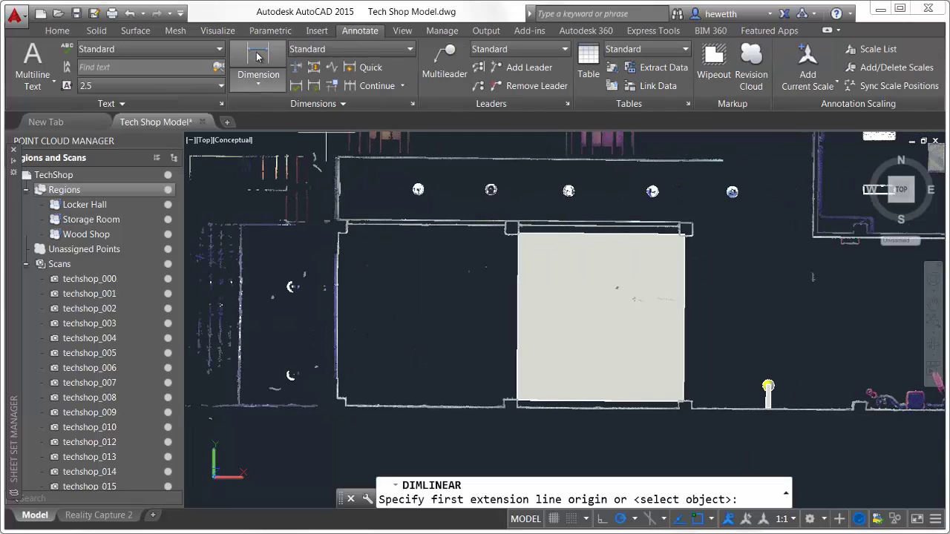
pyautogui.click(345, 403)
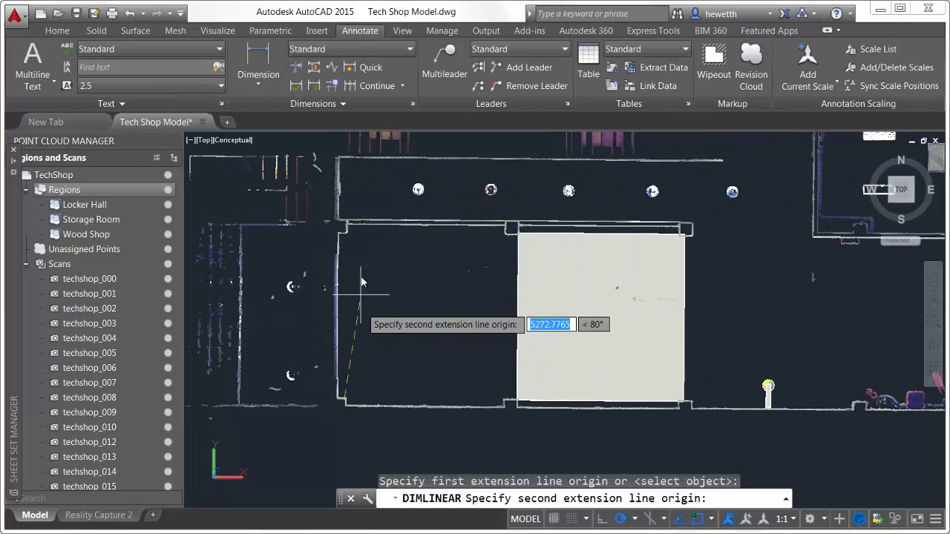
pyautogui.click(347, 233)
pyautogui.click(383, 315)
# Begin a polyline at the wall corner
pyautogui.click(59, 31)
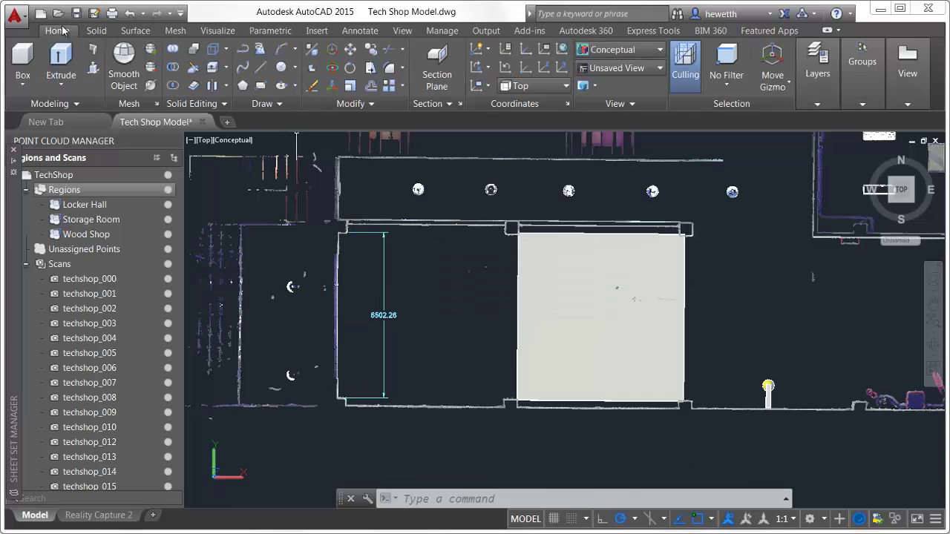
pyautogui.click(243, 49)
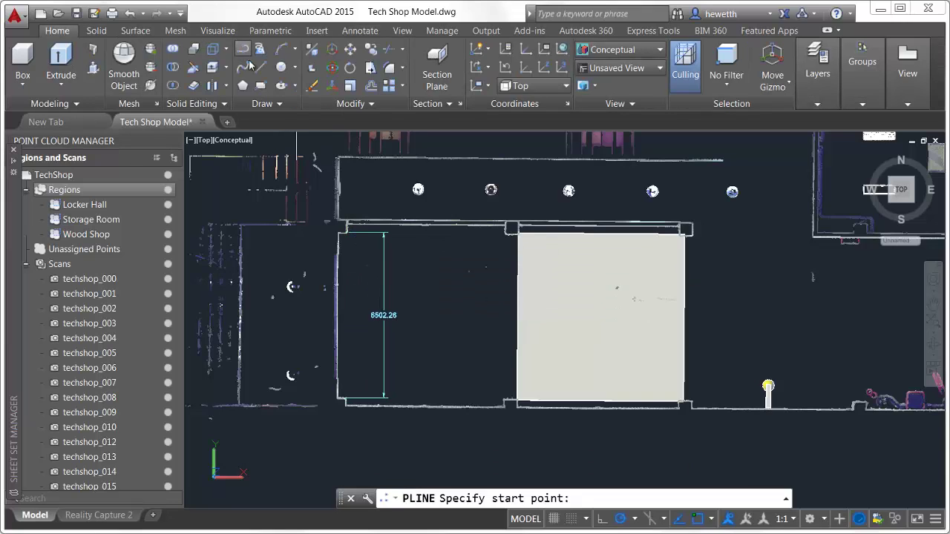
pyautogui.click(504, 235)
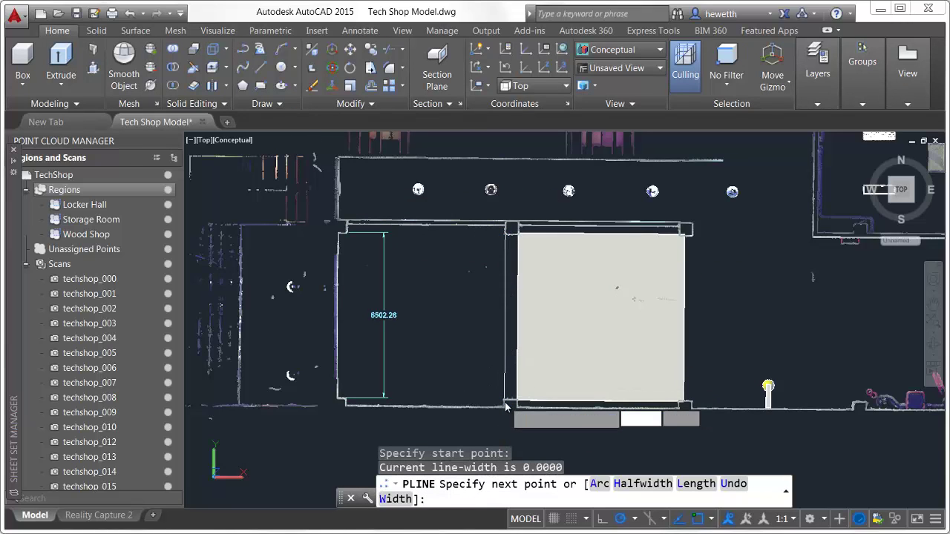